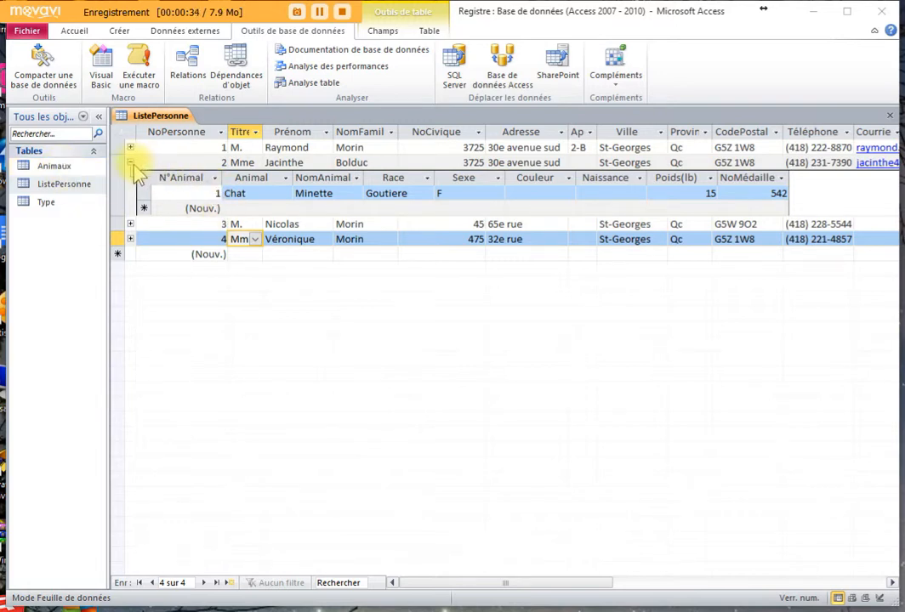
Step: Under NoPersonne 2, start a new animal record with Chien as the animal and Magguie as its name
{"action": "left_click", "coordinate": [248, 207]}
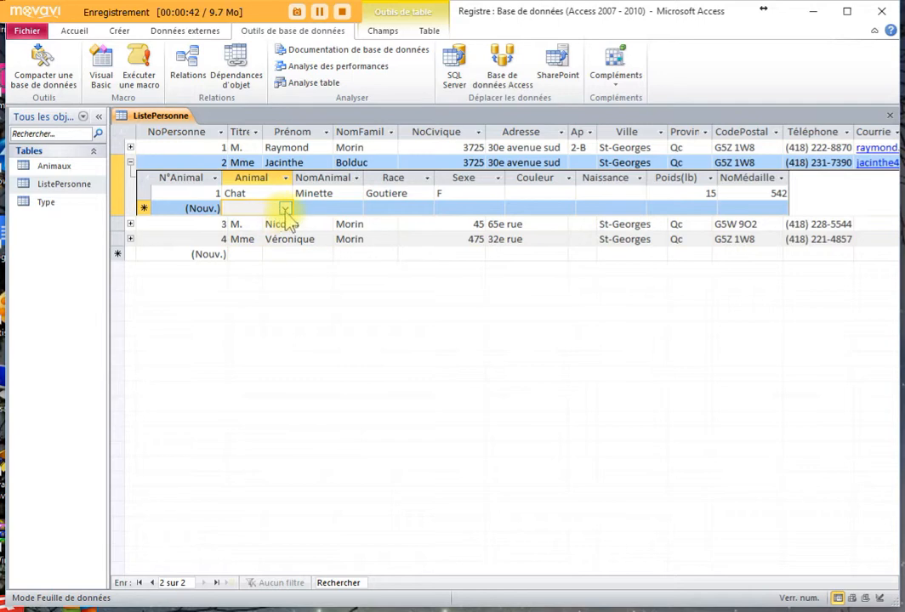
{"action": "left_click", "coordinate": [286, 211]}
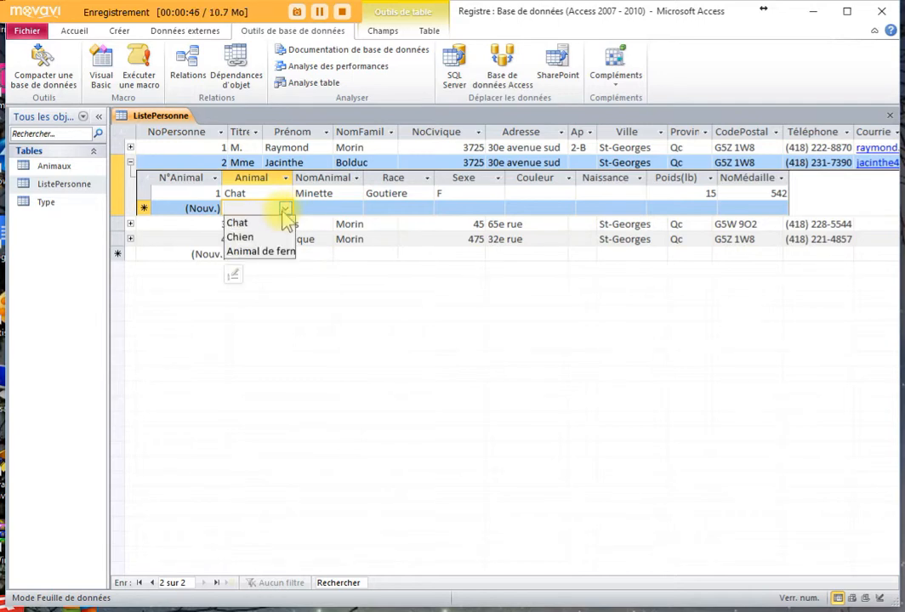
{"action": "left_click", "coordinate": [255, 237]}
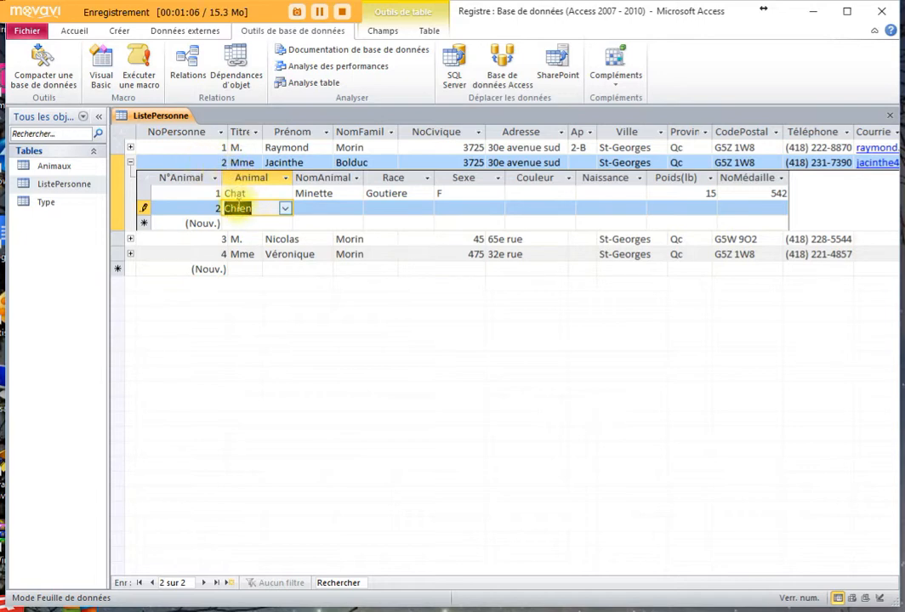
{"action": "left_click", "coordinate": [318, 209]}
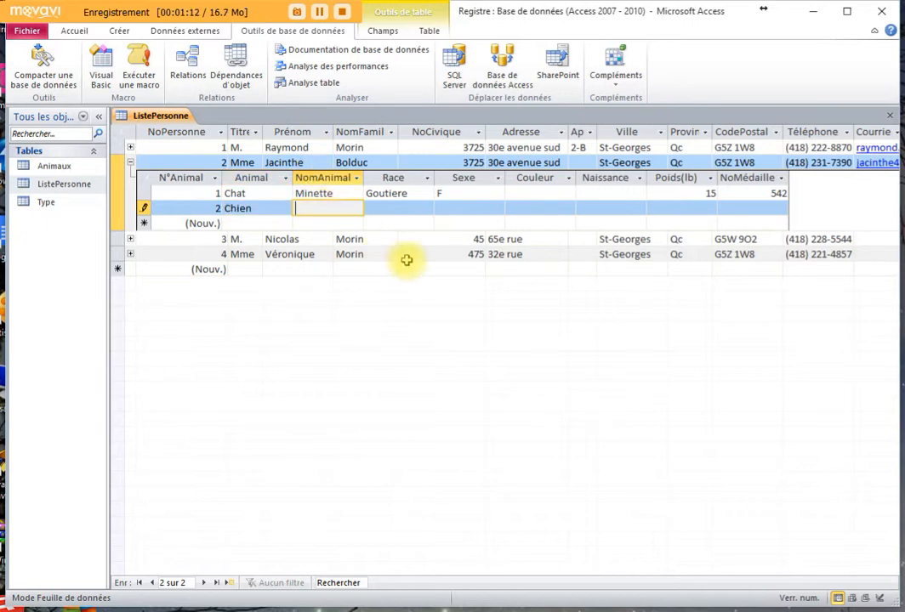
{"action": "type", "text": "Maggie"}
{"action": "key", "text": "Left"}
{"action": "key", "text": "Left"}
{"action": "type", "text": "u"}
{"action": "key", "text": "Tab"}
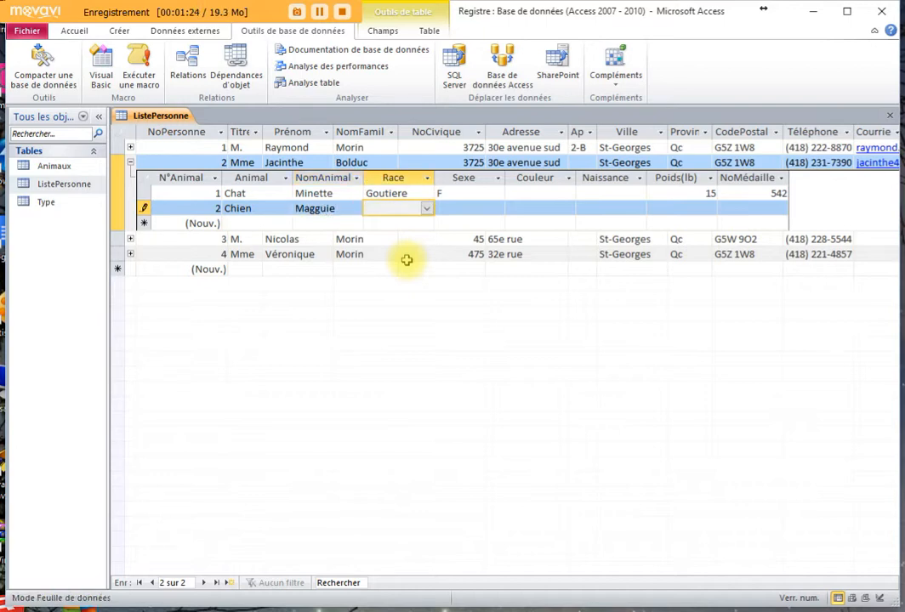
Step: Add Chiwawa to the Race value list and choose it as the breed of the new dog
{"action": "left_click", "coordinate": [425, 209]}
{"action": "left_click", "coordinate": [427, 211]}
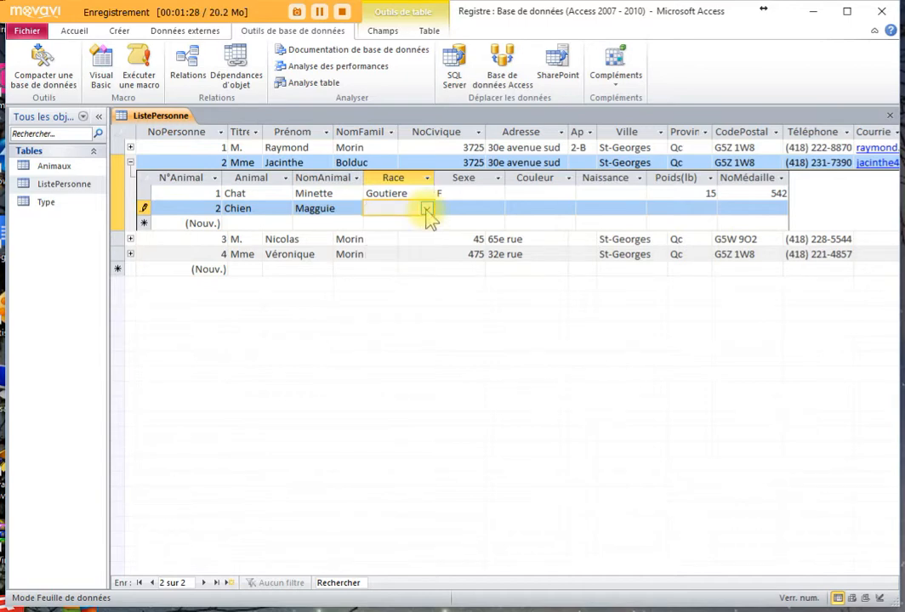
{"action": "left_click", "coordinate": [427, 210]}
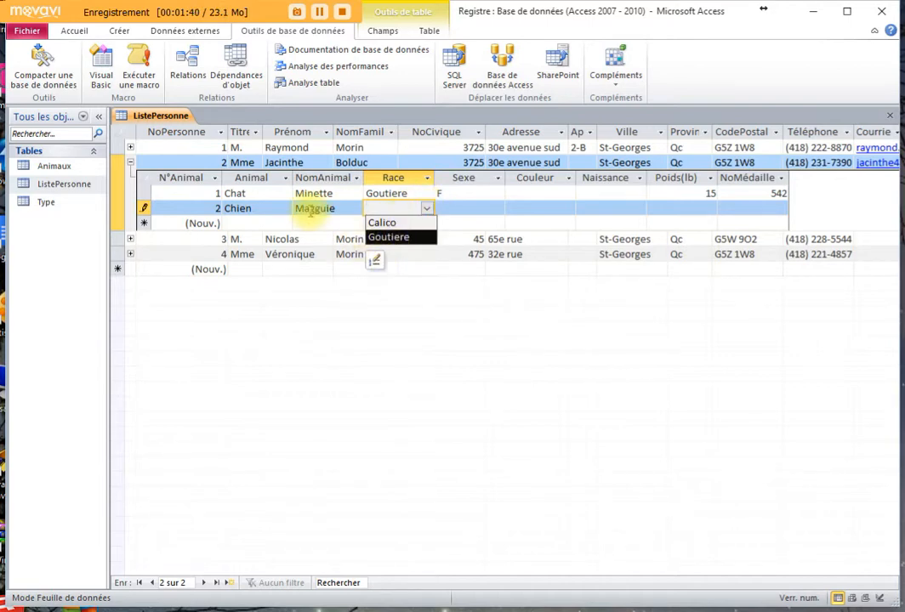
{"action": "left_click", "coordinate": [375, 261]}
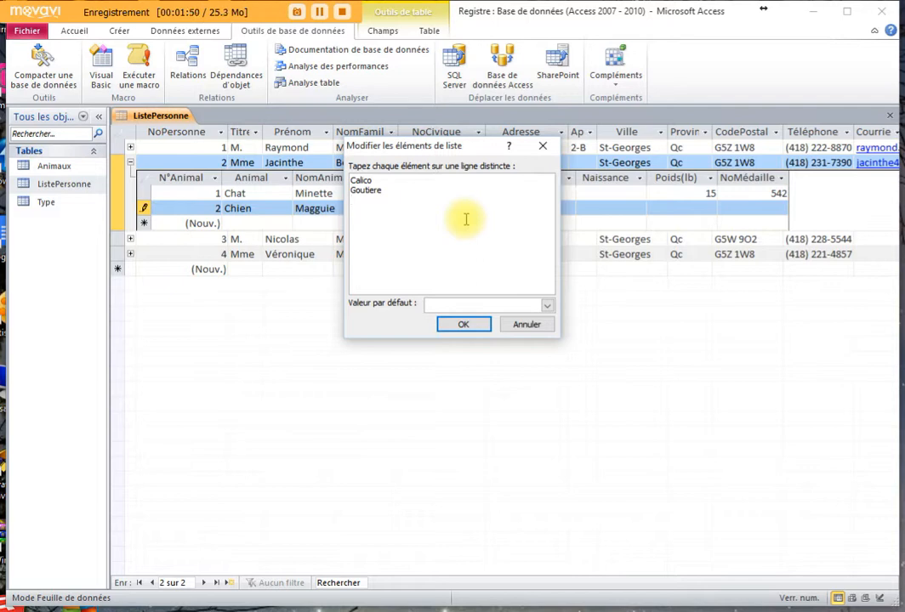
{"action": "type", "text": "Chiwawa"}
{"action": "left_click", "coordinate": [469, 323]}
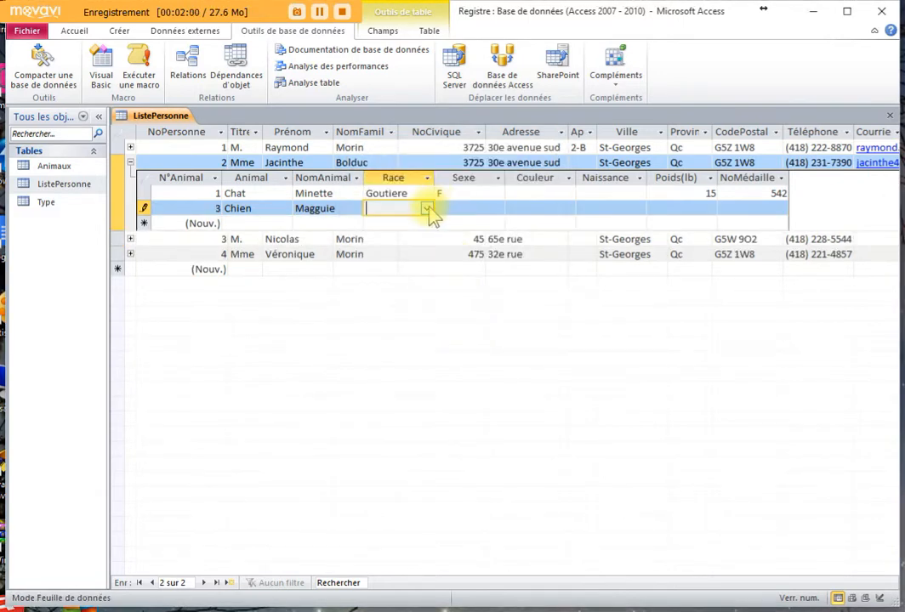
{"action": "left_click", "coordinate": [427, 209]}
{"action": "left_click", "coordinate": [413, 250]}
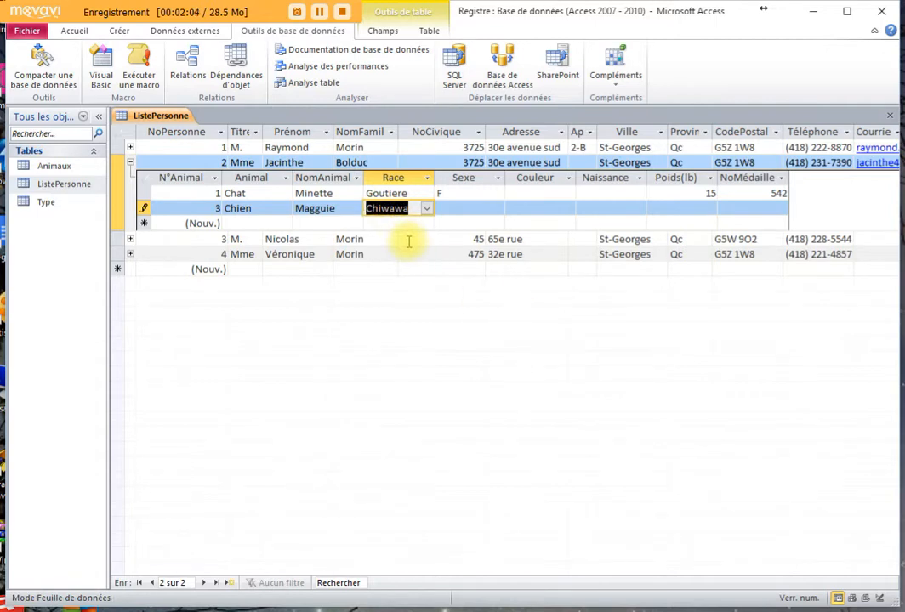
{"action": "key", "text": "Tab"}
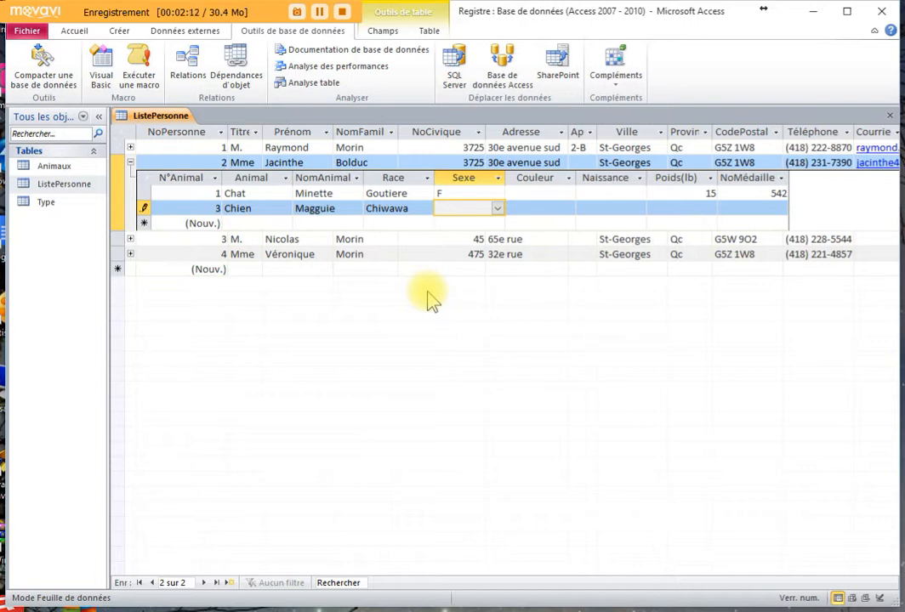
Step: Set the dog's Sexe to F and its Couleur to Blanc
{"action": "type", "text": "f"}
{"action": "key", "text": "Tab"}
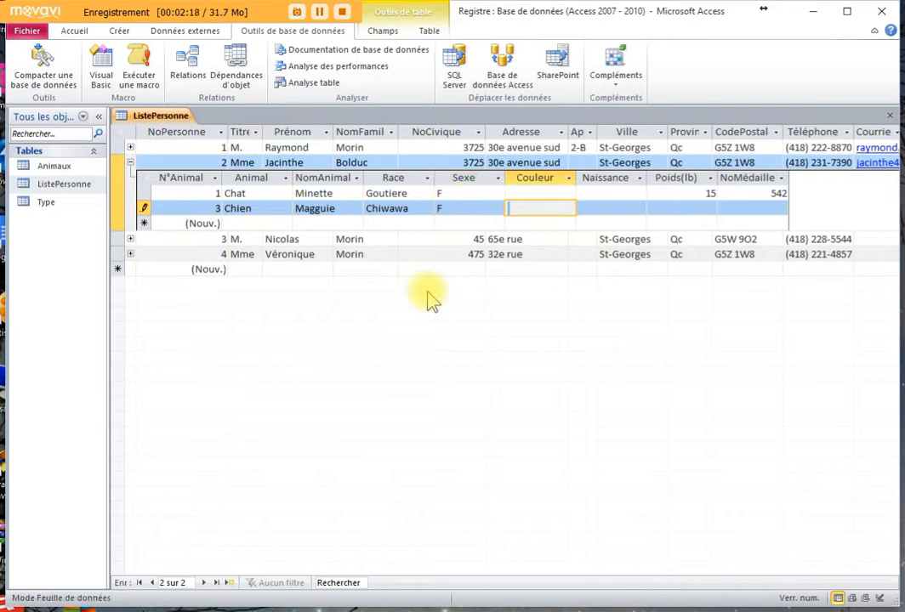
{"action": "left_click", "coordinate": [494, 209]}
{"action": "left_click", "coordinate": [497, 209]}
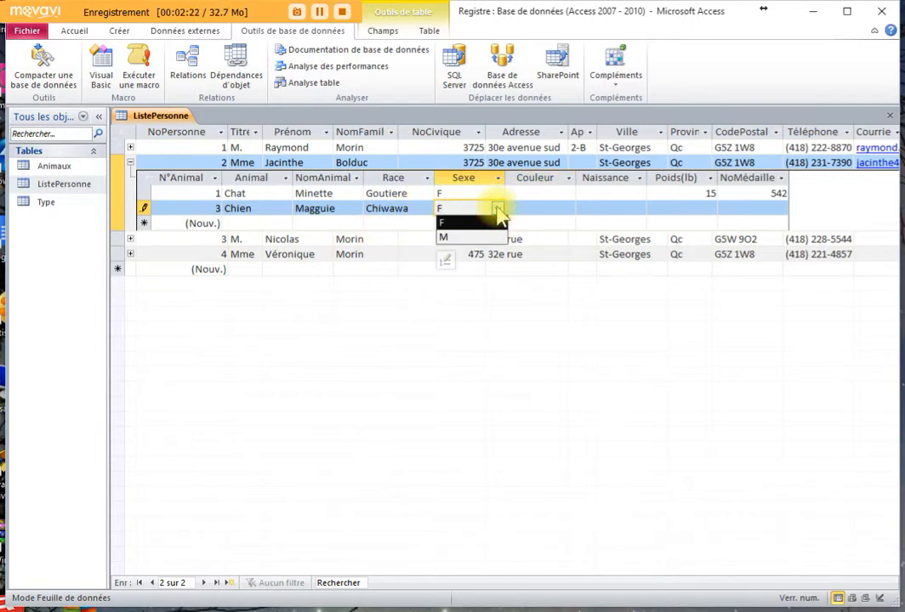
{"action": "left_click", "coordinate": [496, 209]}
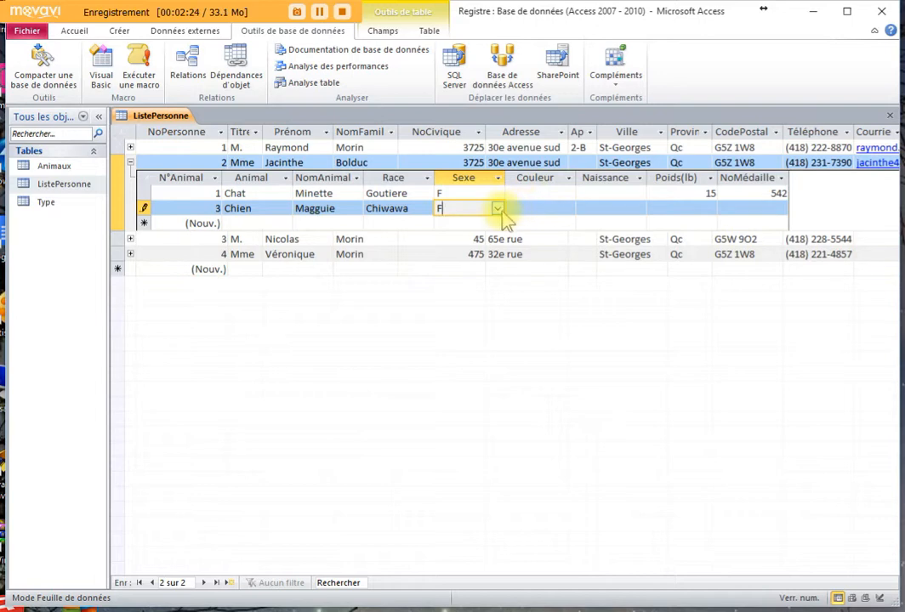
{"action": "left_click", "coordinate": [522, 205]}
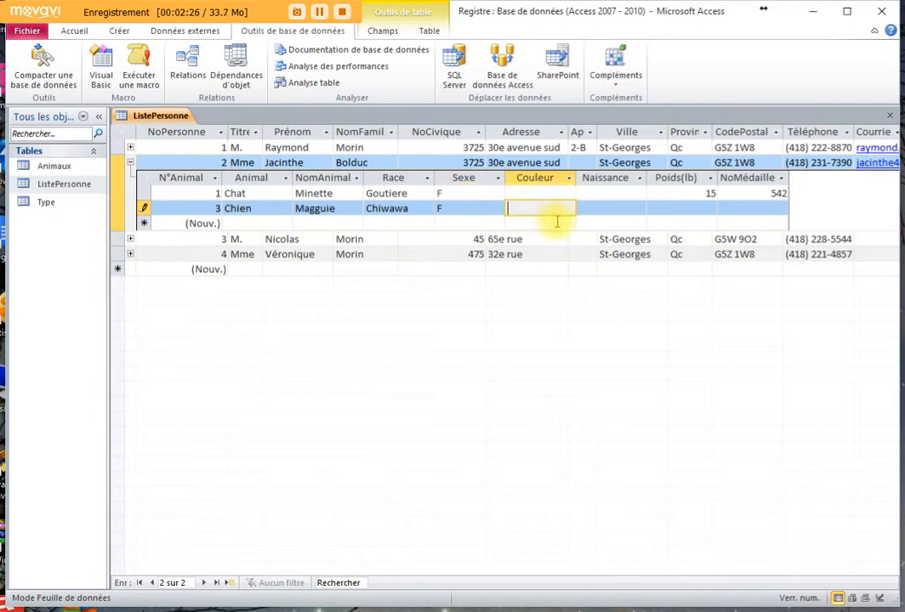
{"action": "type", "text": "Blanc"}
{"action": "key", "text": "Tab"}
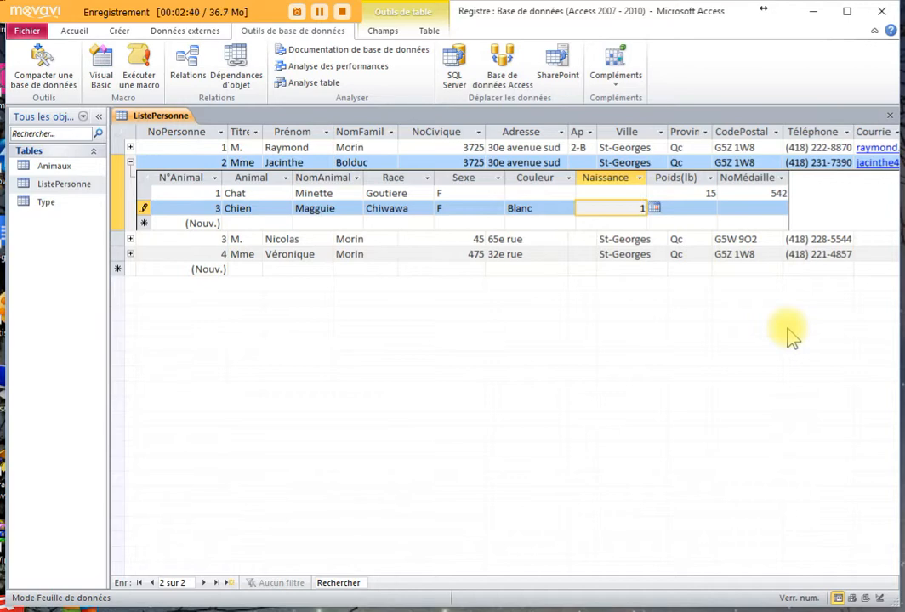
Step: Complete the dog's record with its birth date, a Poids(lb) of 18 and NoMédaille 54
{"action": "type", "text": "/5/2008"}
{"action": "key", "text": "Tab"}
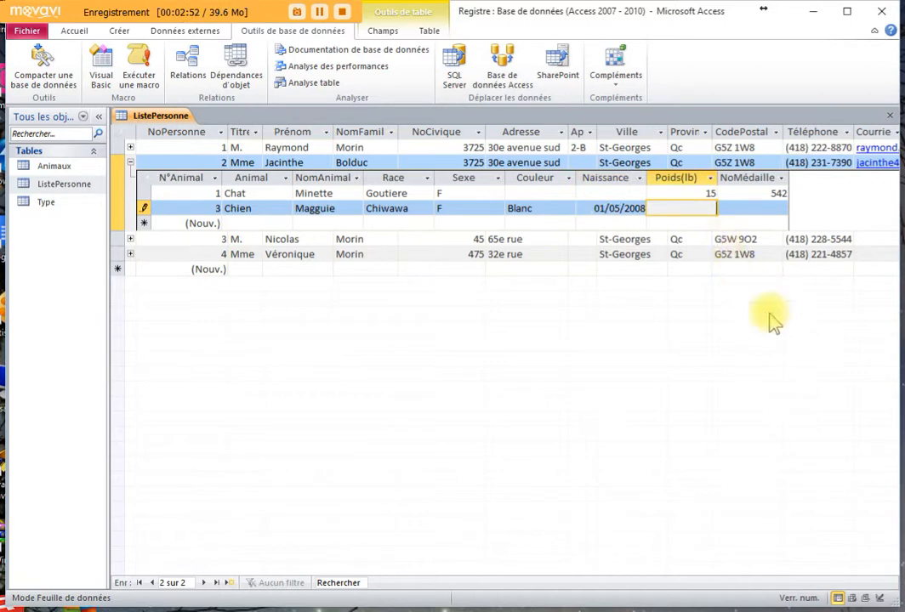
{"action": "type", "text": "18"}
{"action": "key", "text": "Tab"}
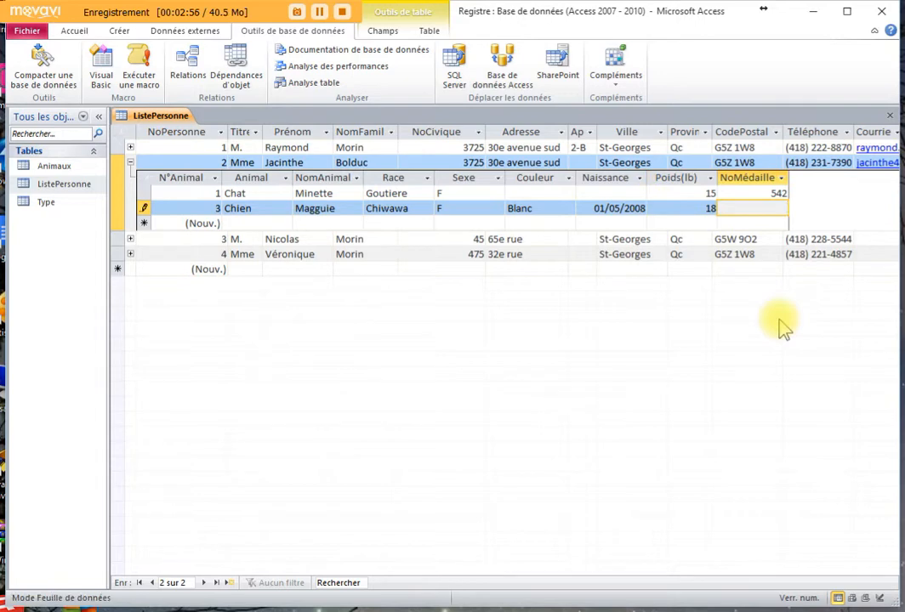
{"action": "type", "text": "54"}
{"action": "key", "text": "Tab"}
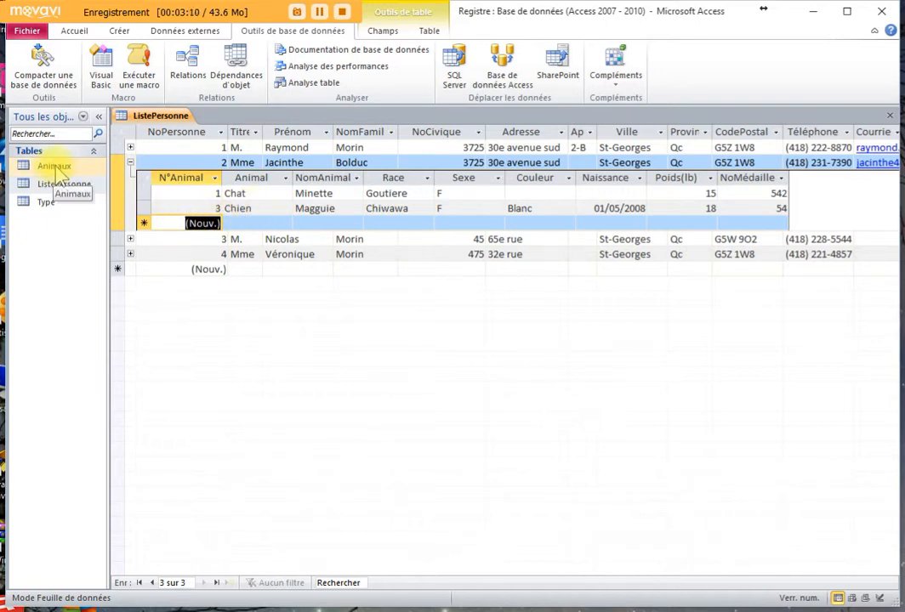
Step: Open the Animaux table to check the dog's NoPersonne, and close the ListePersonne table
{"action": "double_click", "coordinate": [56, 166]}
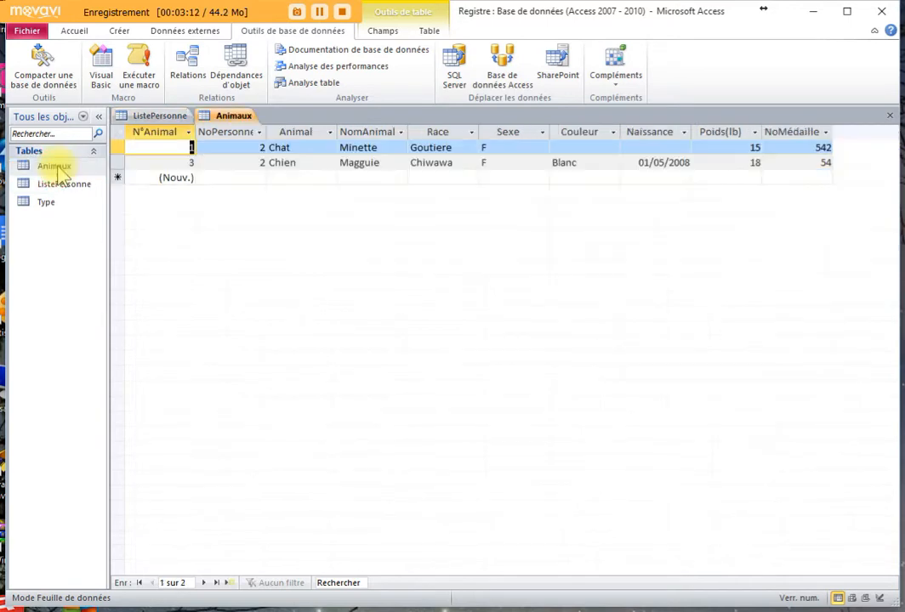
{"action": "left_click", "coordinate": [246, 164]}
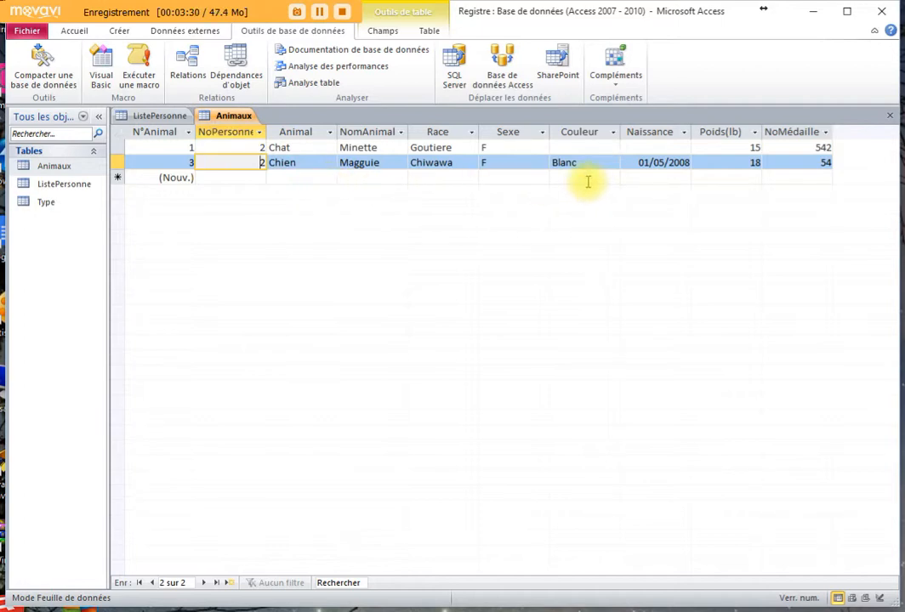
{"action": "left_click", "coordinate": [155, 116]}
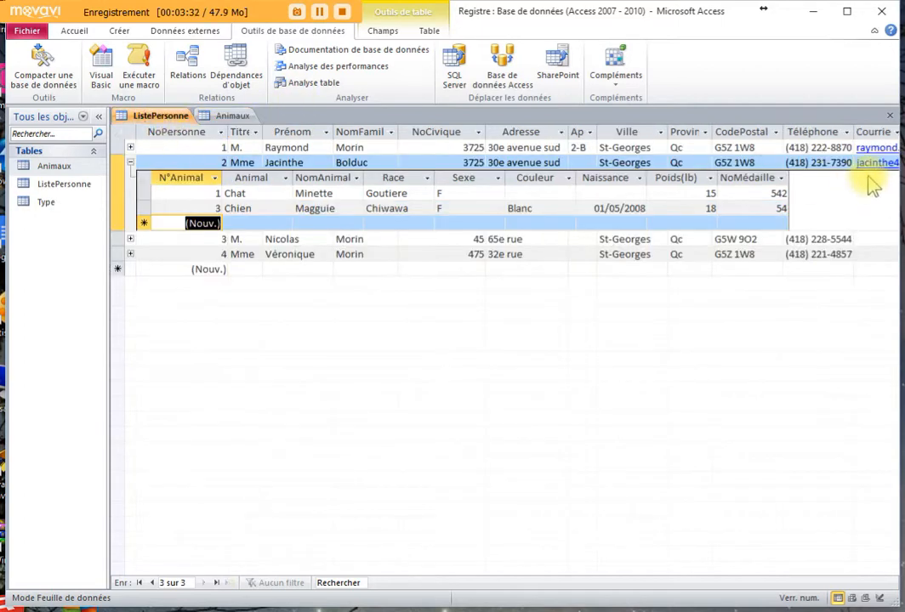
{"action": "left_click", "coordinate": [890, 114]}
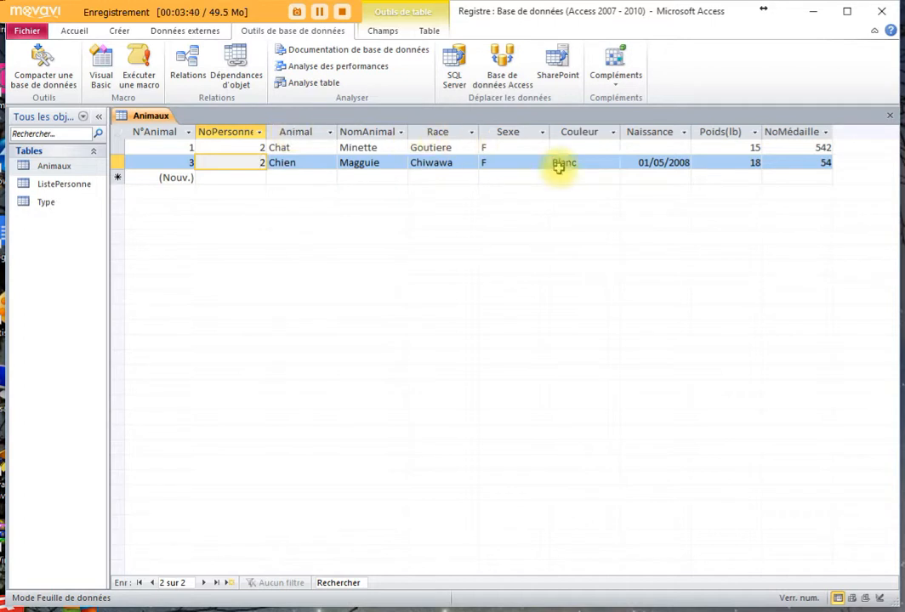
Step: Start a lookup field after NoMédaille in the Animaux table, using manually entered values as its source
{"action": "left_click", "coordinate": [782, 132]}
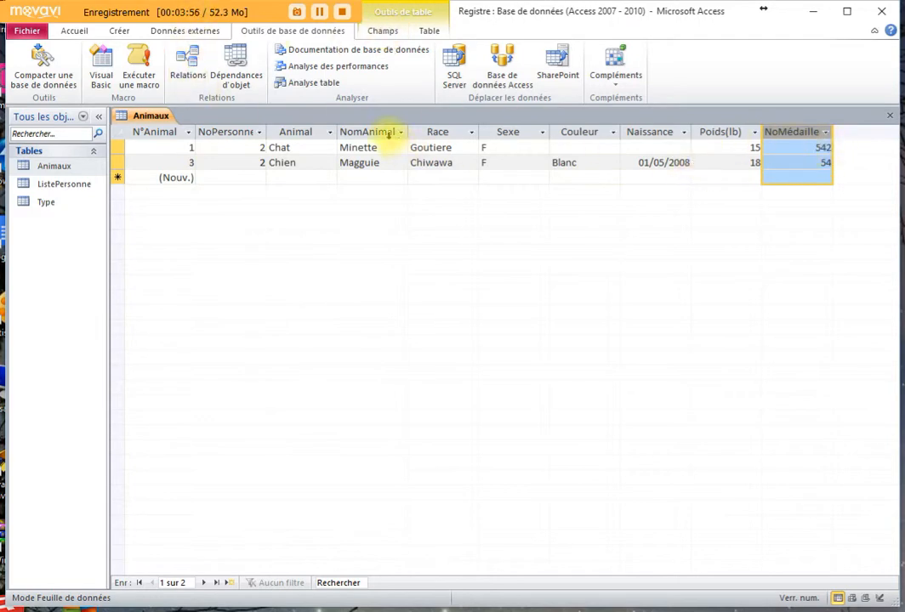
{"action": "left_click", "coordinate": [384, 33]}
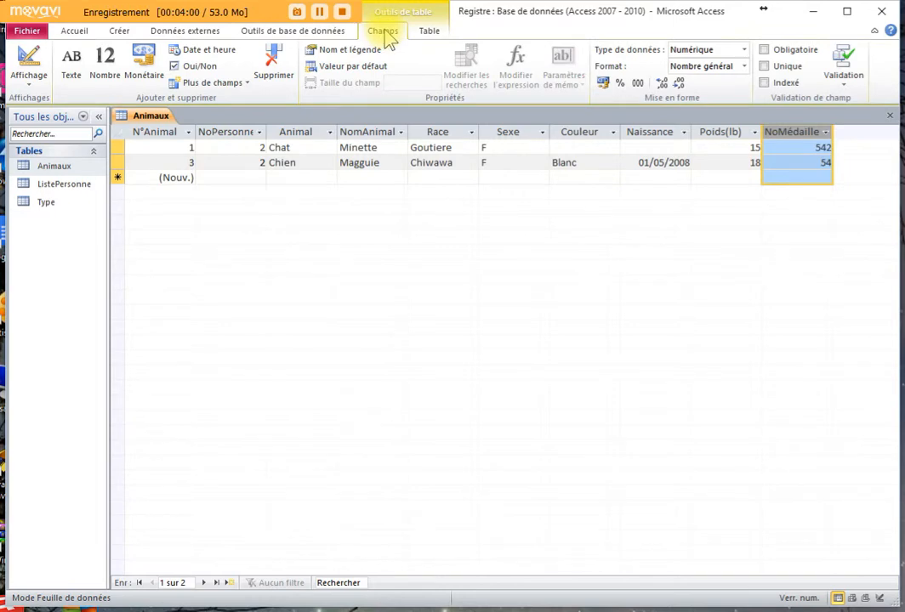
{"action": "left_click", "coordinate": [247, 85]}
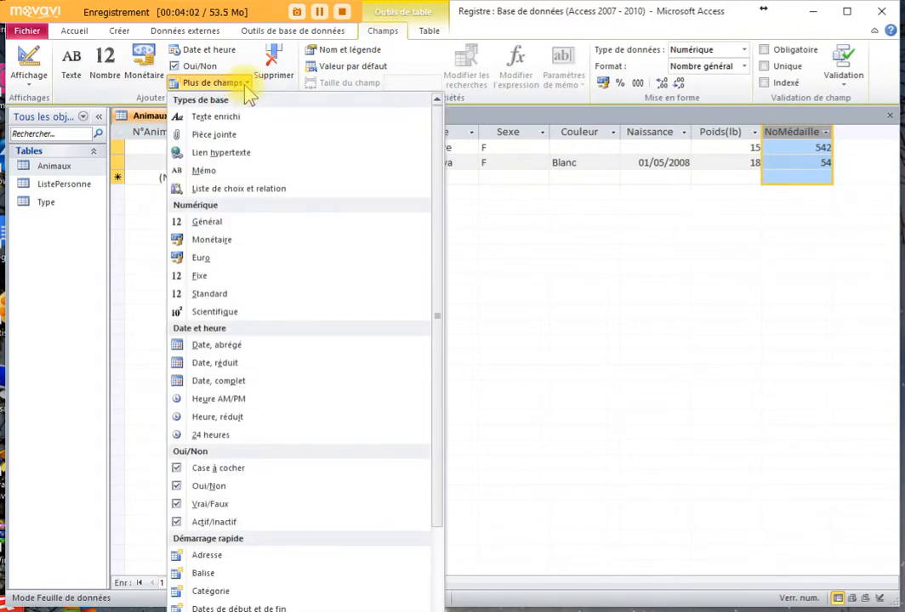
{"action": "left_click", "coordinate": [246, 189]}
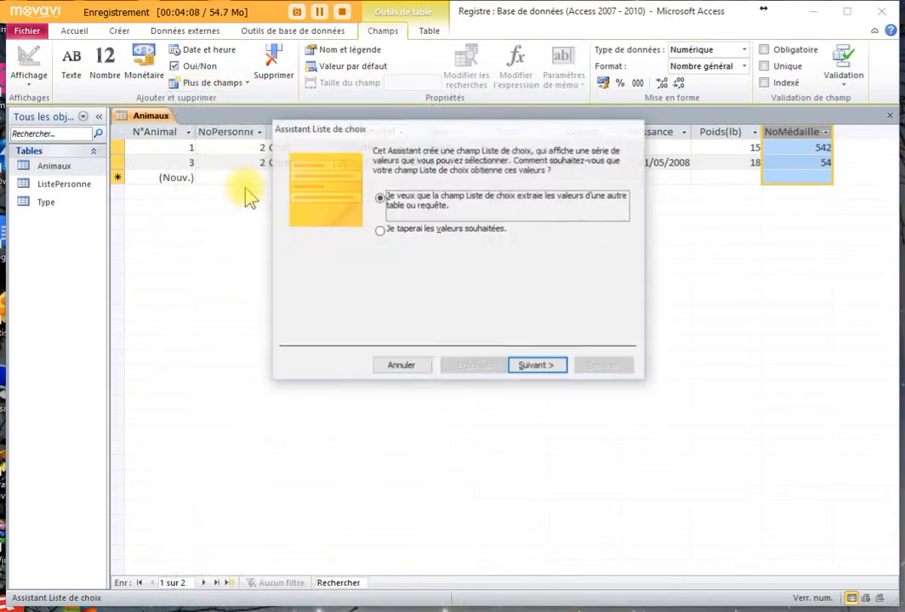
{"action": "left_click", "coordinate": [379, 231]}
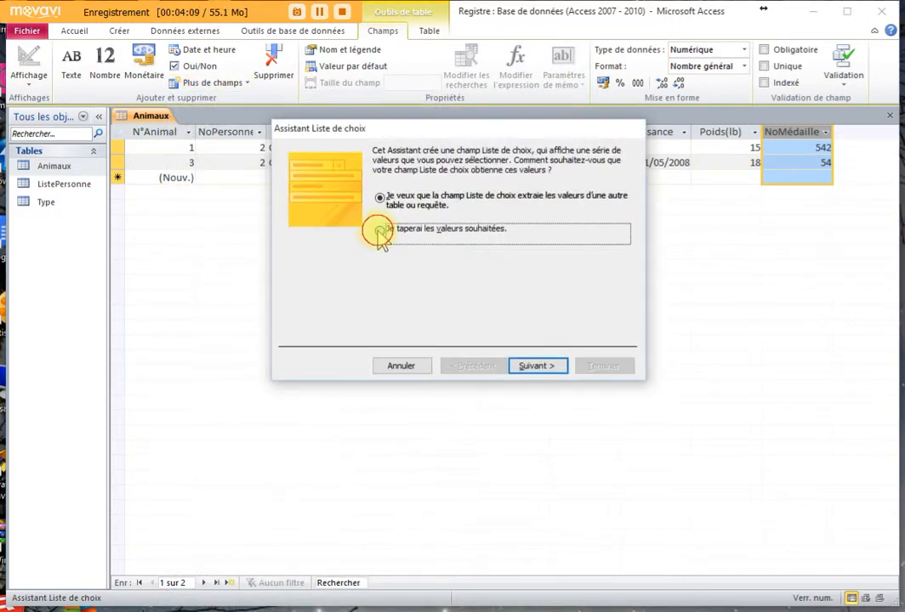
{"action": "left_click", "coordinate": [541, 366]}
Step: Enter Vendu and Mort as the values in the lookup list's single column
{"action": "left_click", "coordinate": [303, 253]}
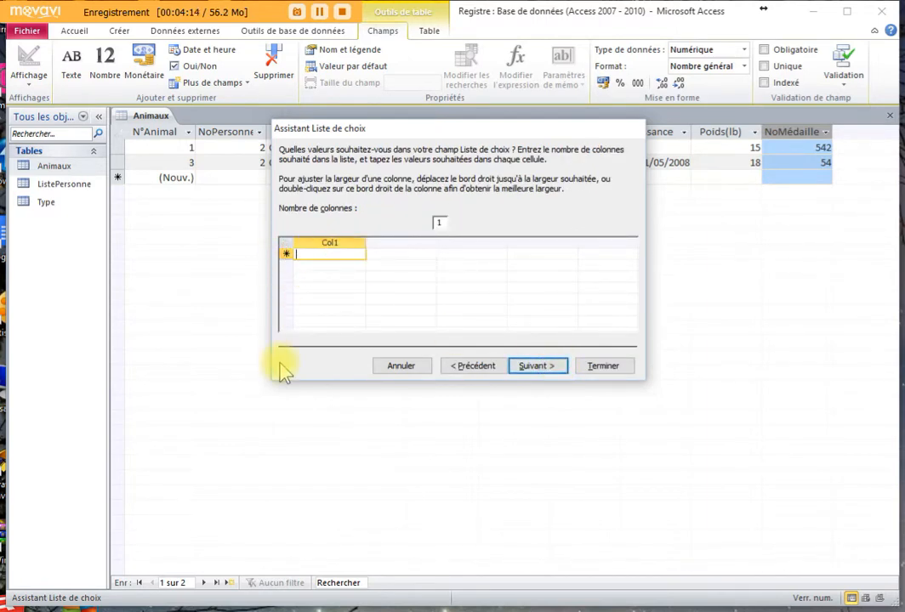
{"action": "type", "text": "Ven"}
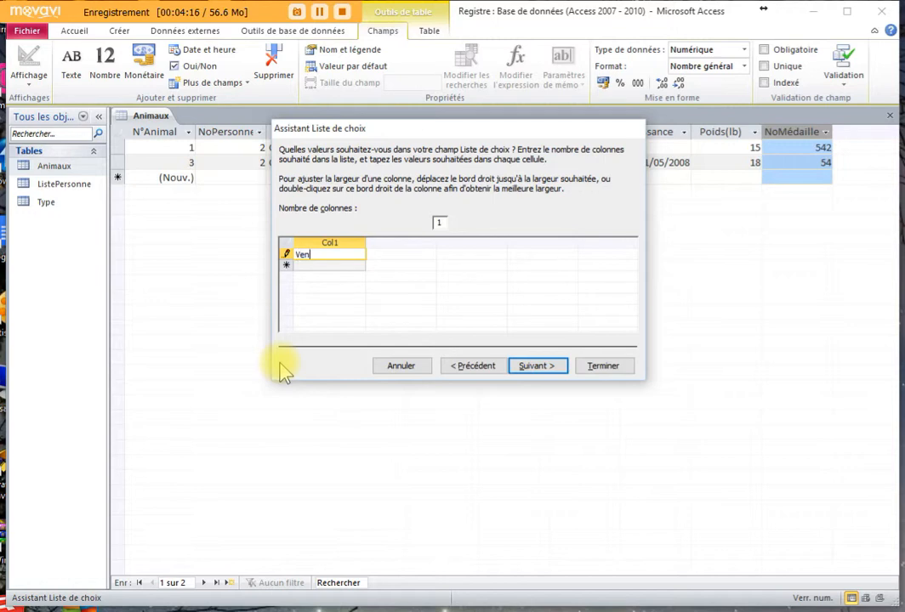
{"action": "type", "text": "du"}
{"action": "key", "text": "Return"}
{"action": "type", "text": "Mo"}
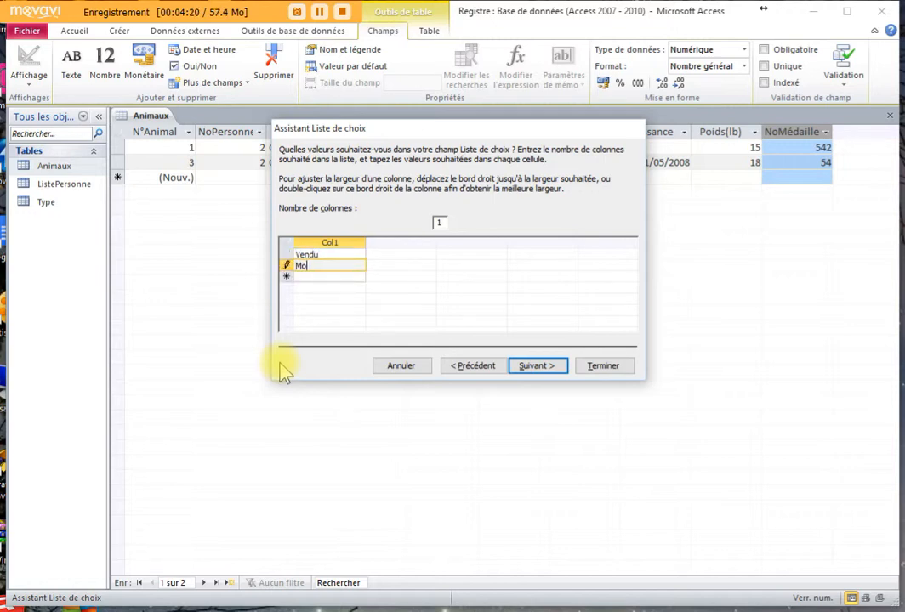
{"action": "type", "text": "rt"}
{"action": "left_click", "coordinate": [537, 366]}
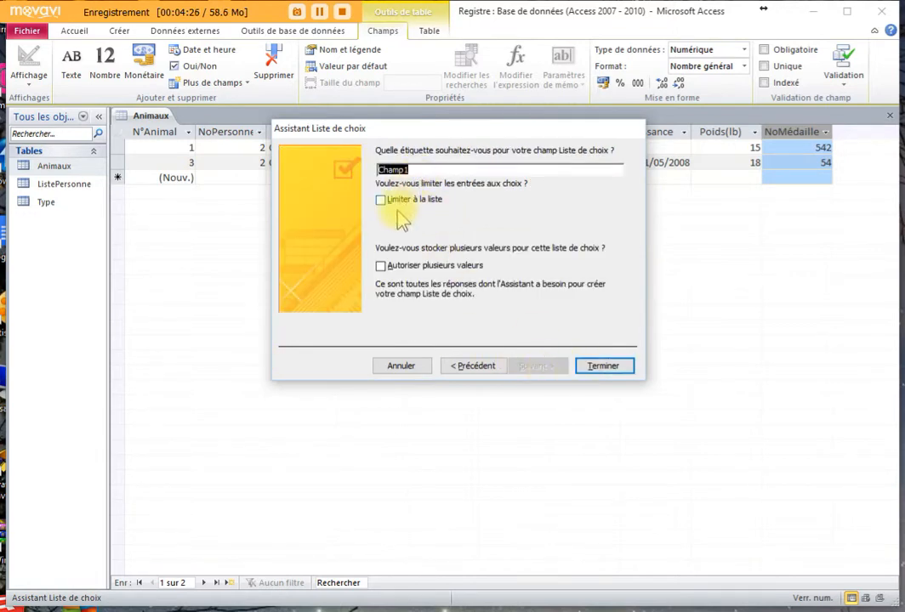
Step: Label the lookup field Statut, limit entries to the list, and finish creating the field
{"action": "type", "text": "Statut"}
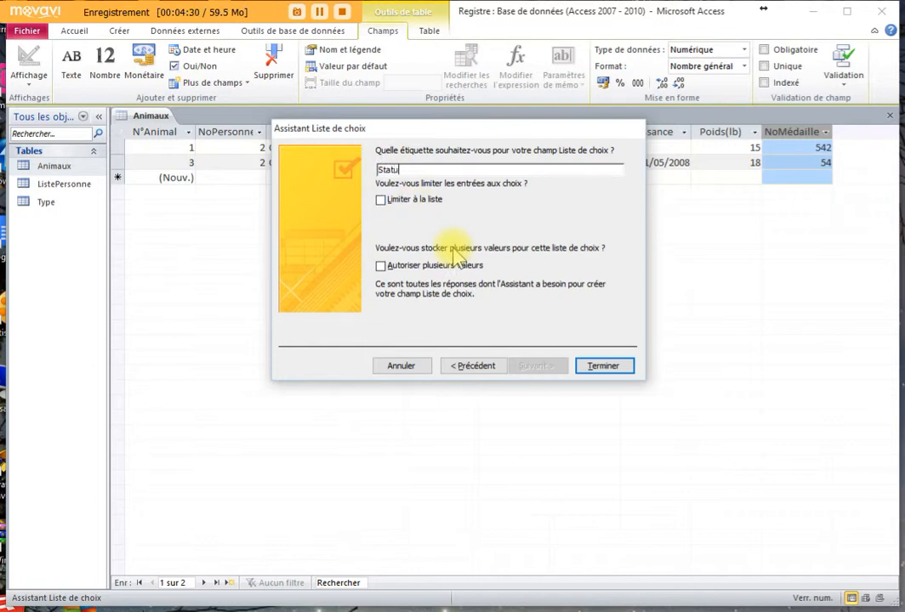
{"action": "left_click", "coordinate": [381, 201]}
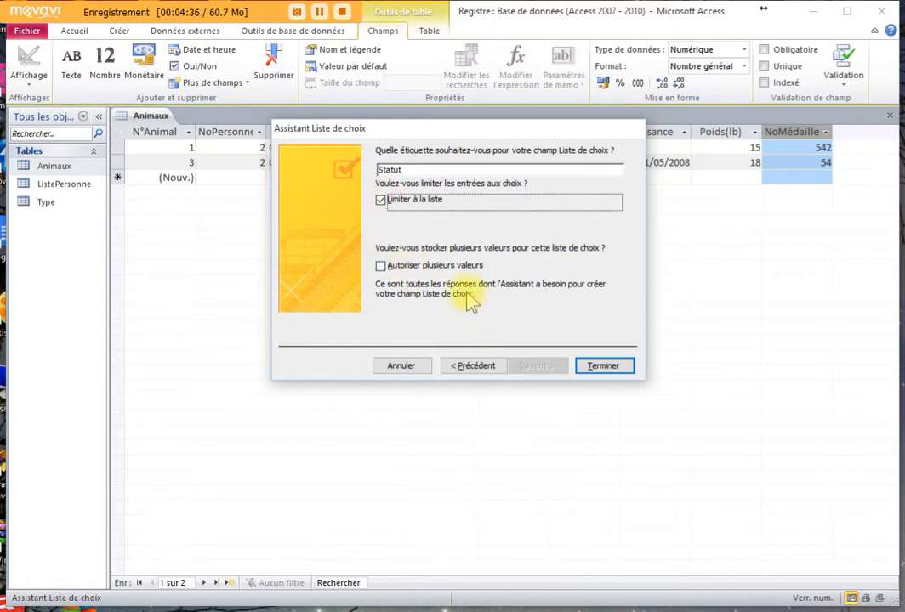
{"action": "left_click", "coordinate": [611, 367]}
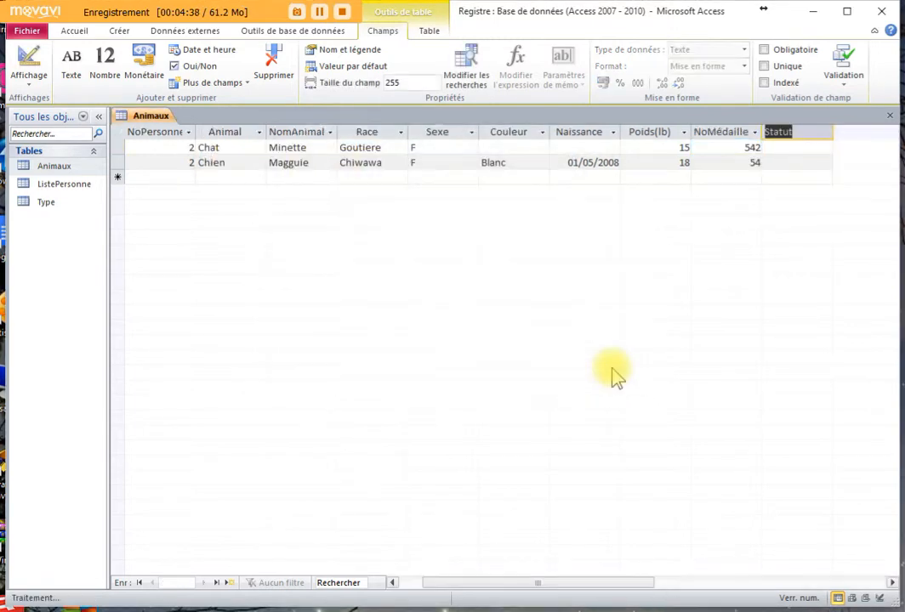
Step: Set the Statut field's size to 30 and accept the possible data loss
{"action": "left_click", "coordinate": [791, 149]}
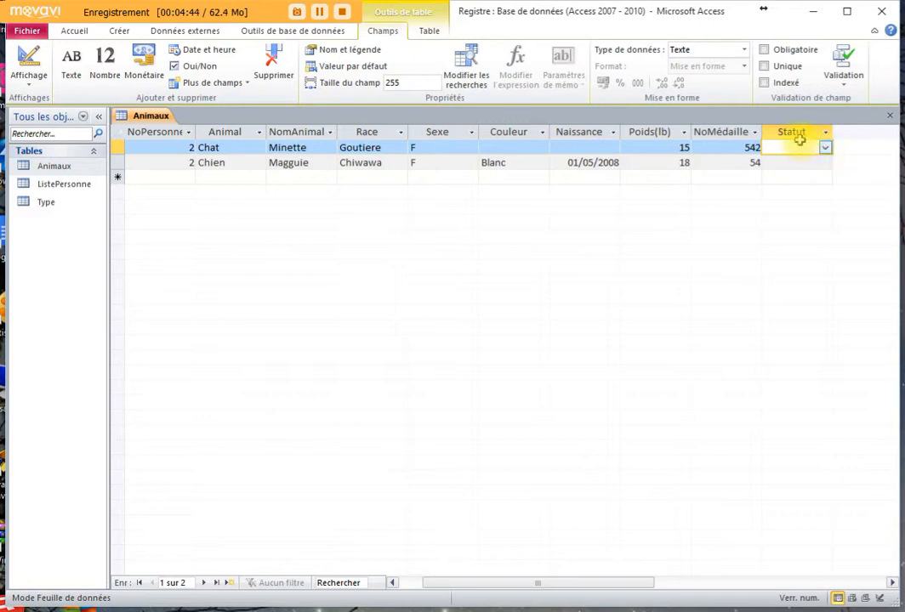
{"action": "left_click", "coordinate": [791, 133]}
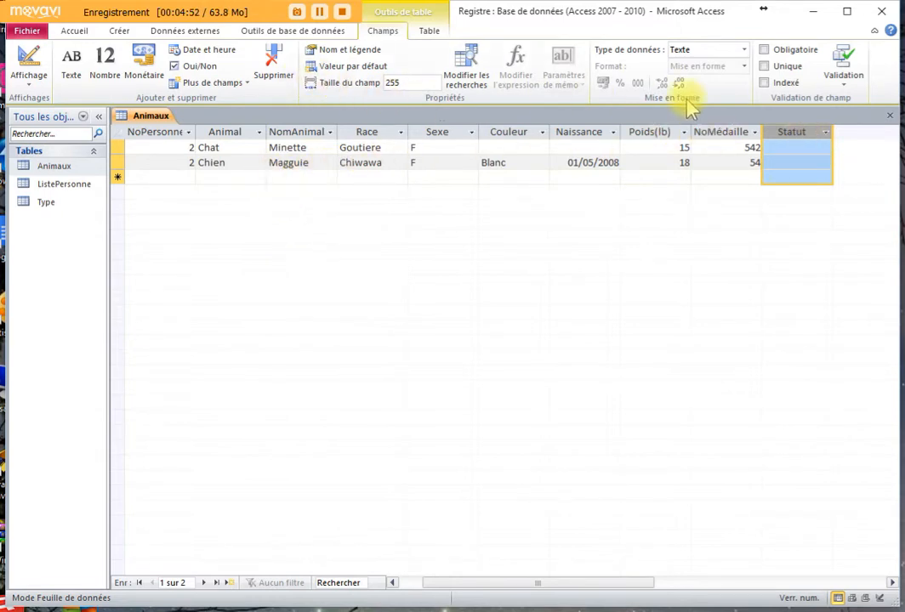
{"action": "left_click", "coordinate": [392, 83]}
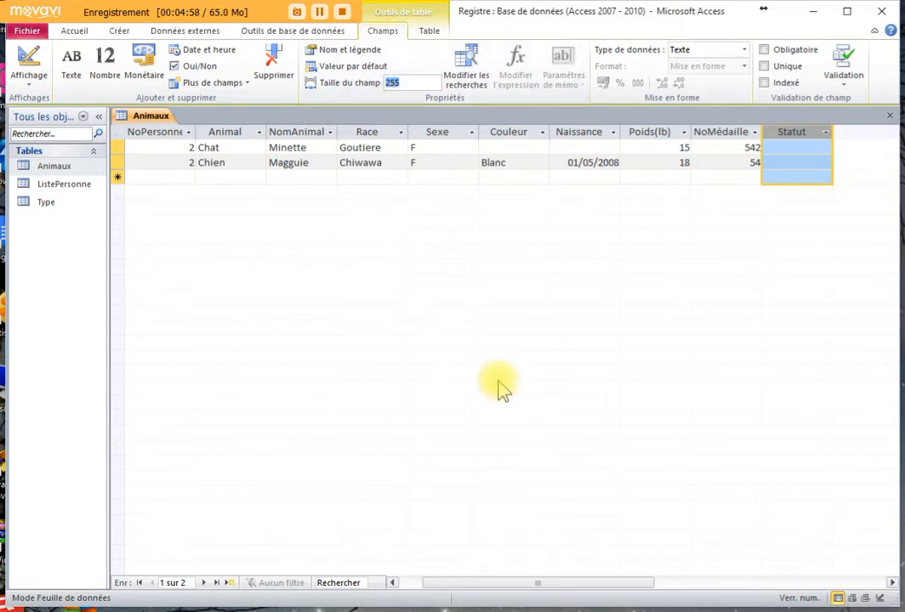
{"action": "type", "text": "30"}
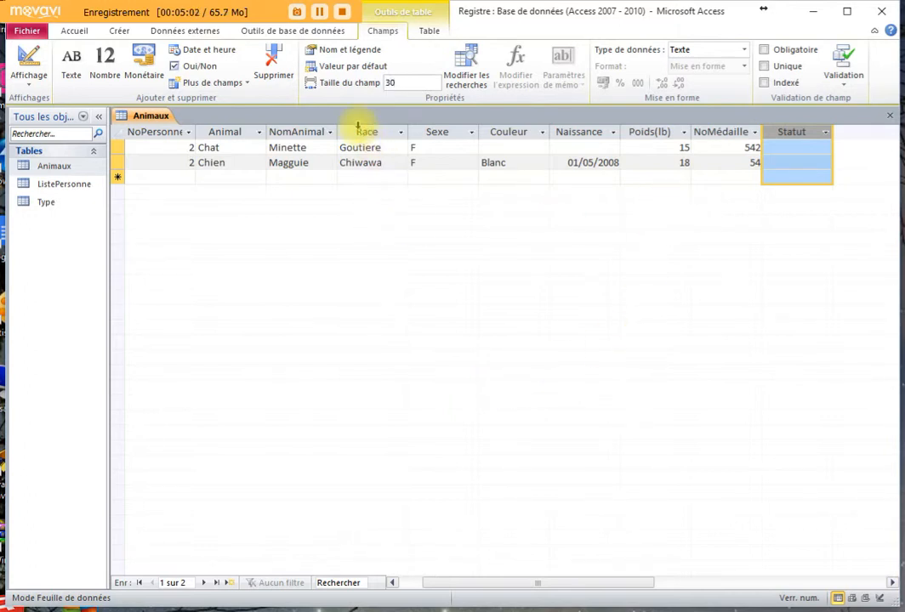
{"action": "left_click", "coordinate": [733, 131]}
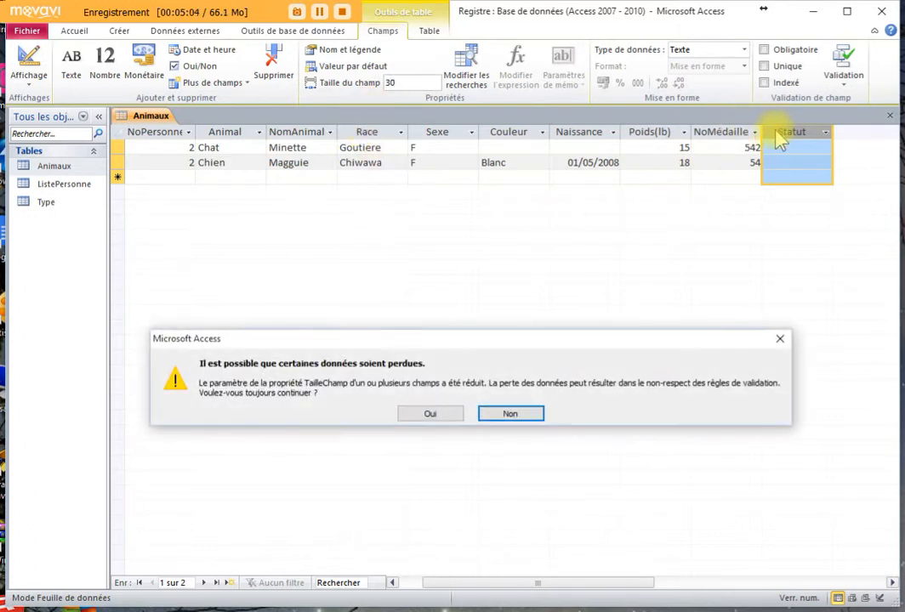
{"action": "left_click", "coordinate": [433, 416]}
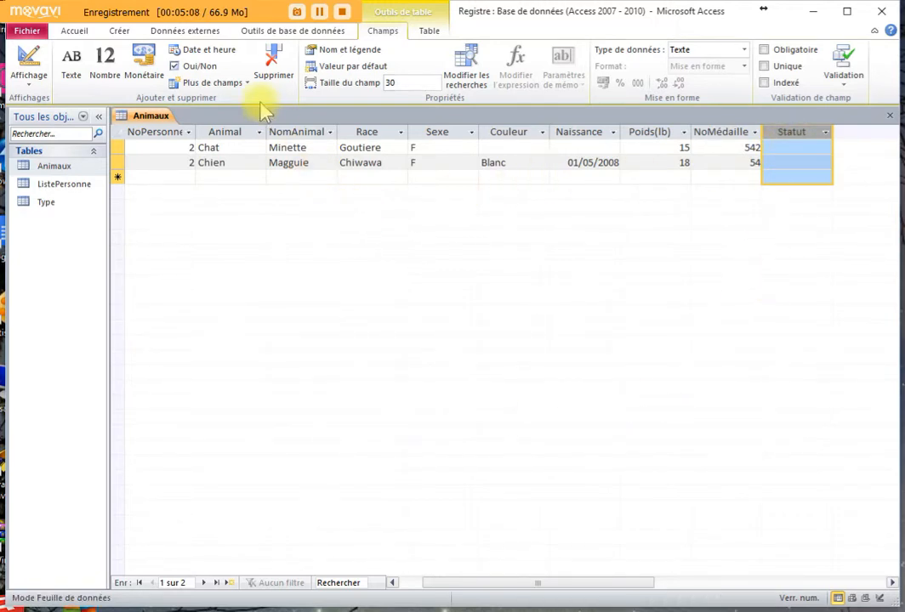
Step: Add a rich text field named Note after Statut in the Animaux table
{"action": "left_click", "coordinate": [208, 82]}
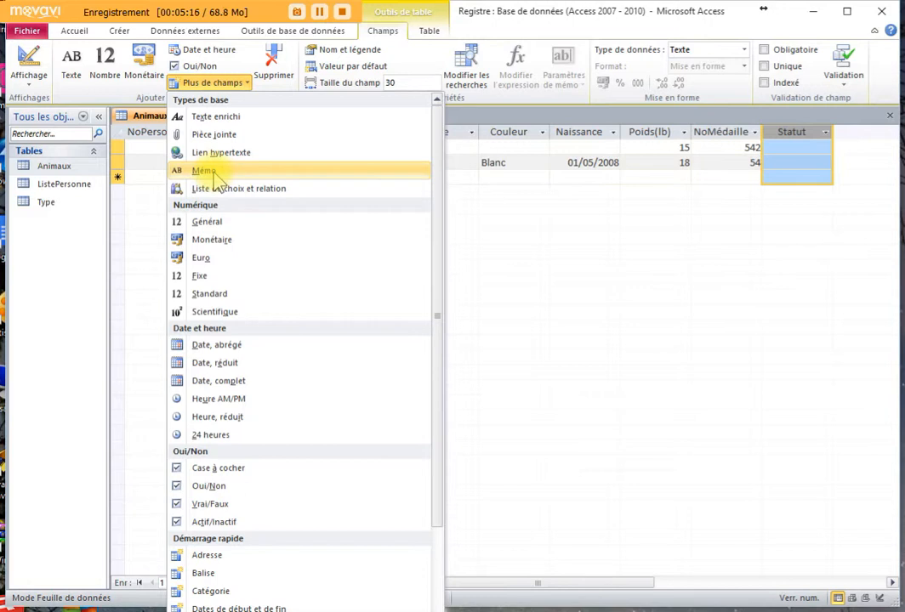
{"action": "left_click", "coordinate": [223, 120]}
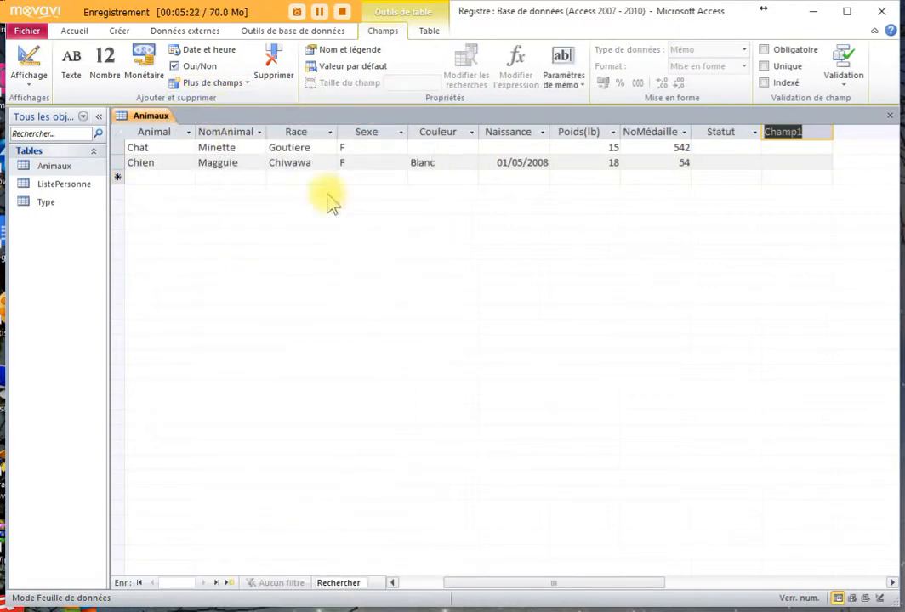
{"action": "type", "text": "Note"}
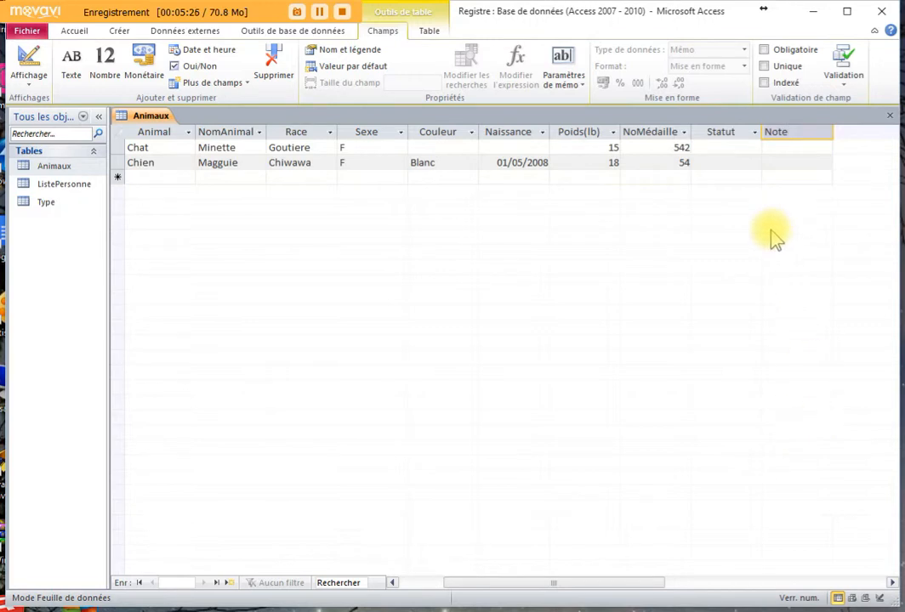
{"action": "left_click", "coordinate": [721, 148]}
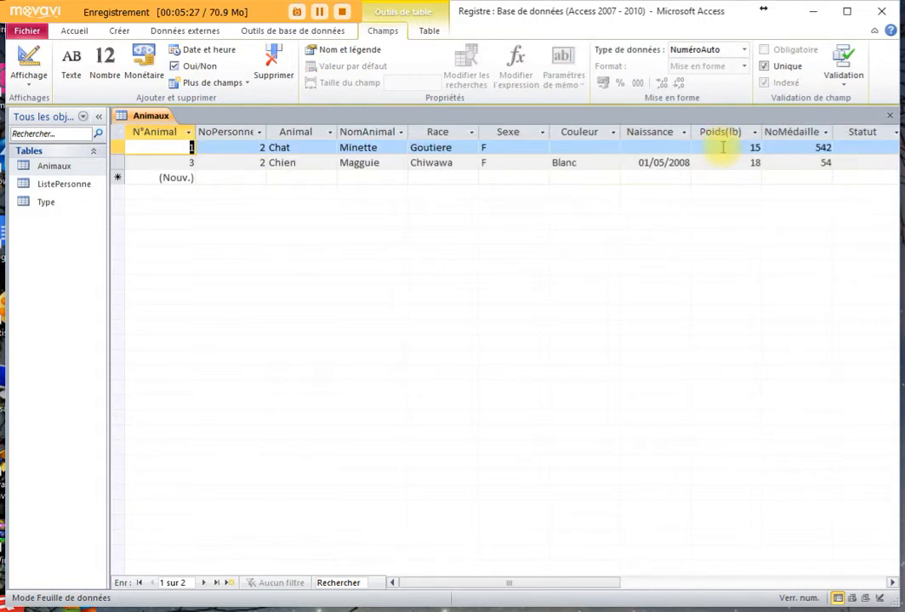
Step: Check the data type and size settings of the Statut and Note fields, and review the additional field types available
{"action": "left_click", "coordinate": [861, 133]}
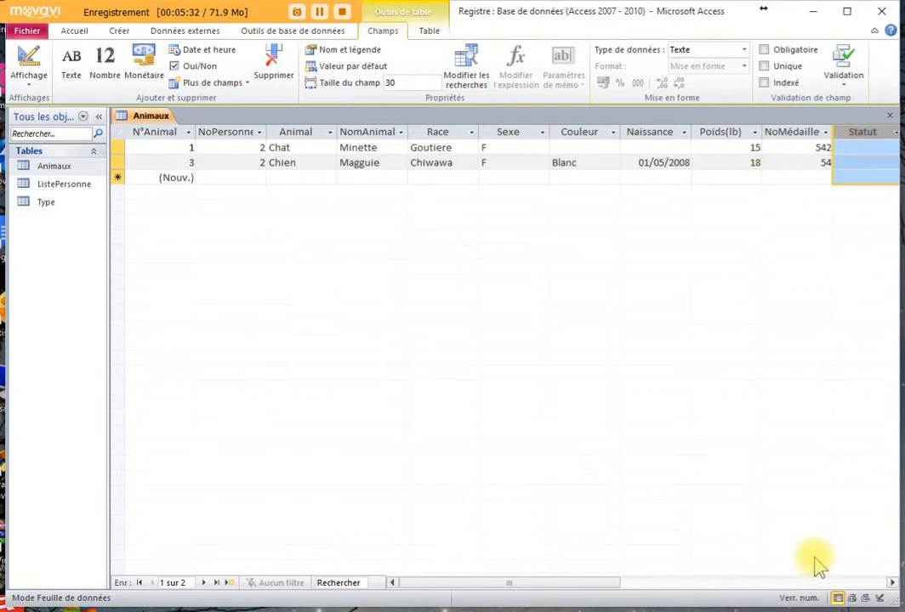
{"action": "left_click", "coordinate": [892, 582]}
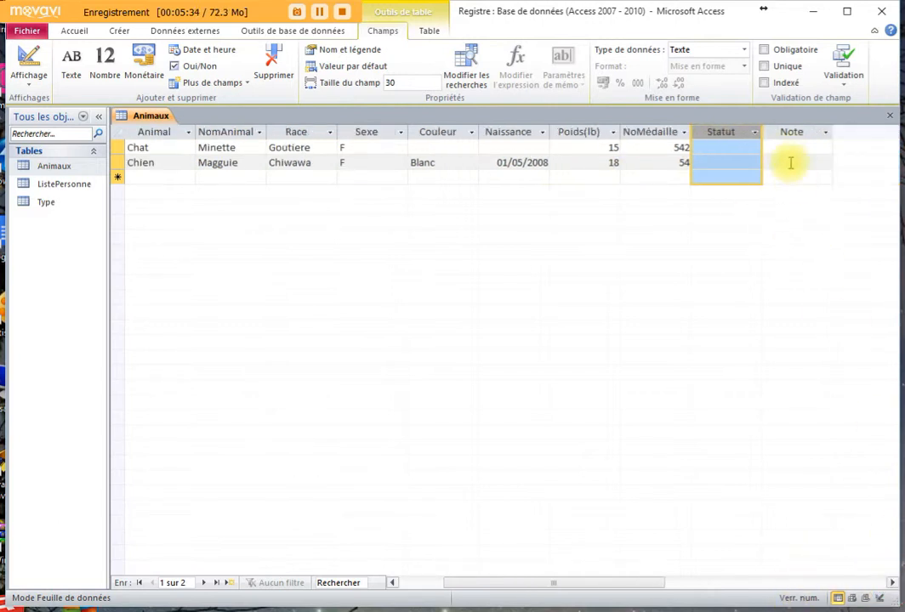
{"action": "left_click", "coordinate": [790, 136]}
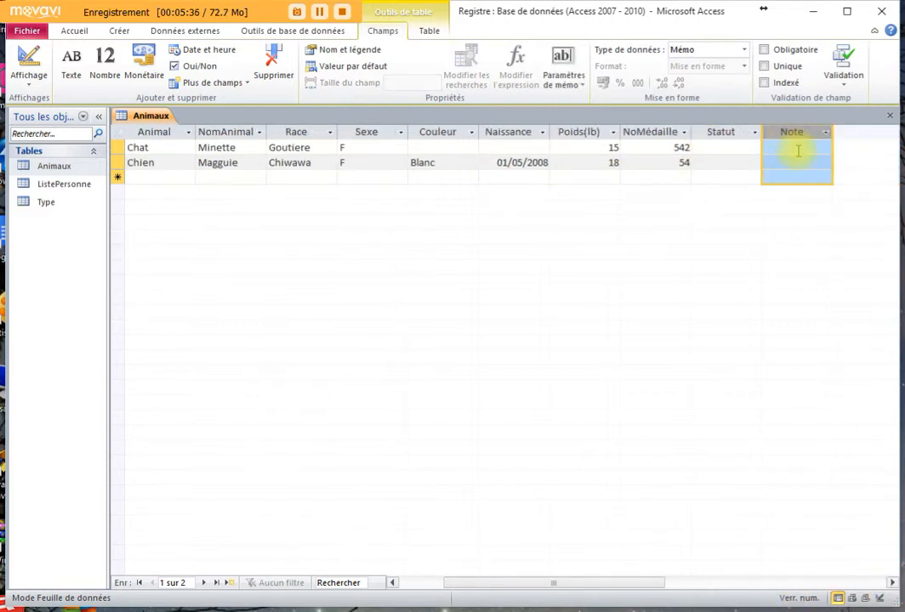
{"action": "left_click", "coordinate": [796, 146]}
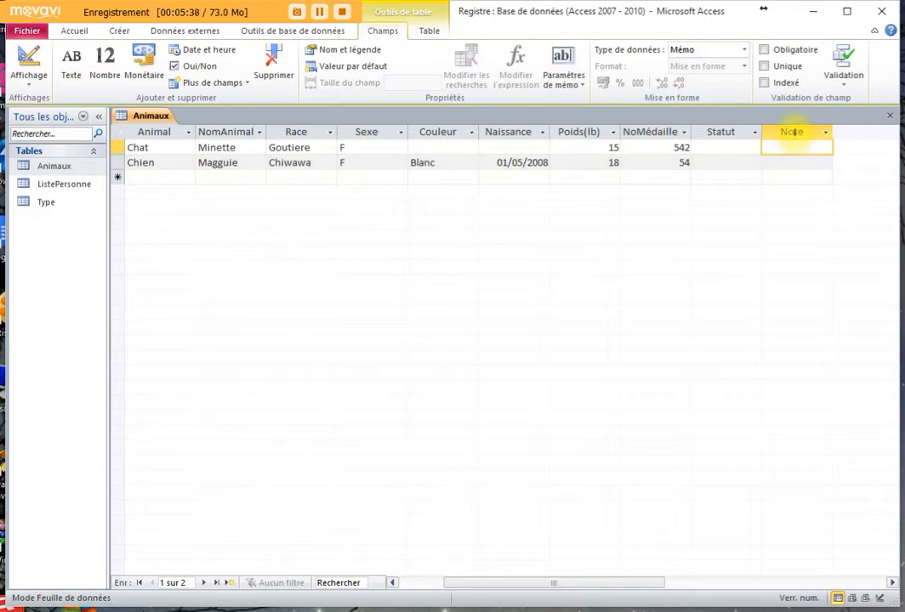
{"action": "left_click", "coordinate": [793, 133]}
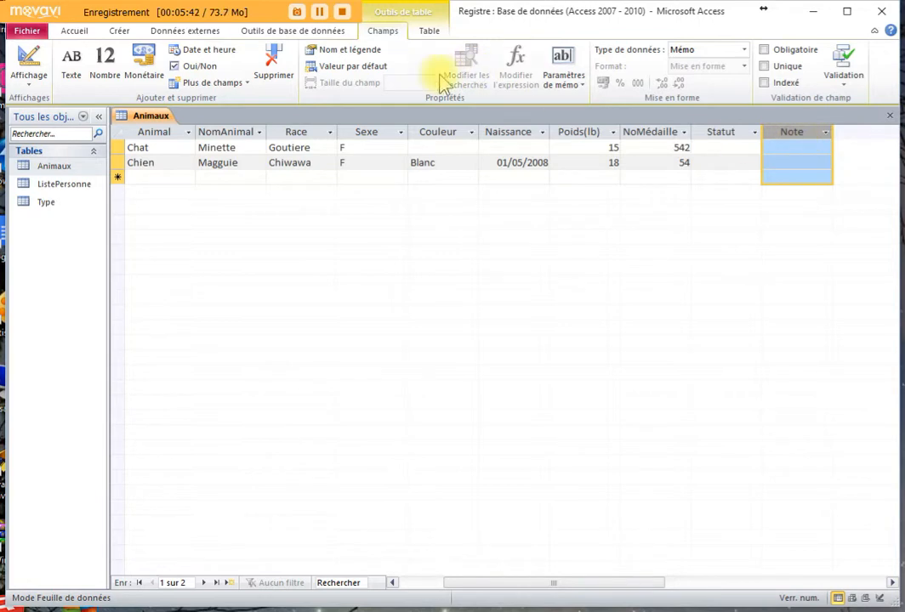
{"action": "left_click", "coordinate": [242, 82]}
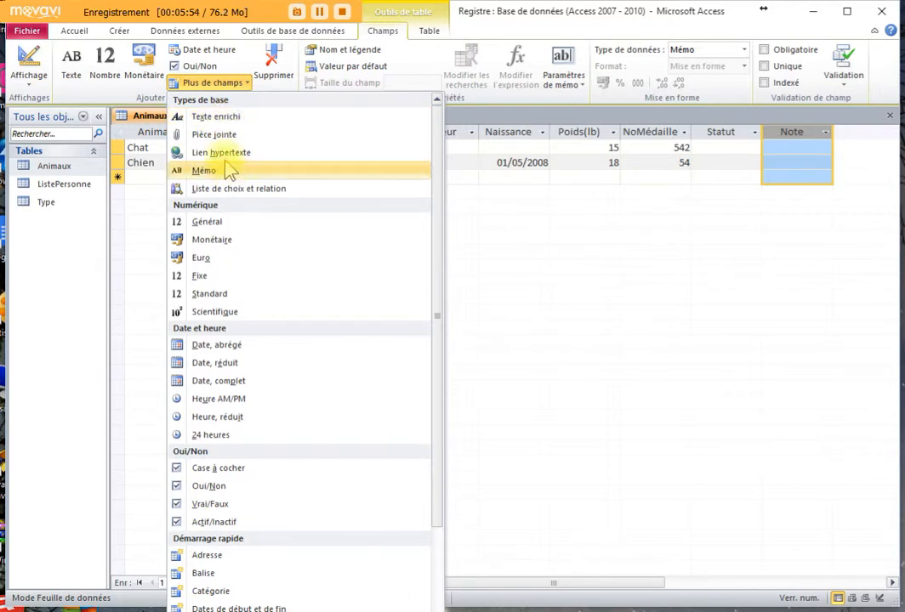
{"action": "left_click", "coordinate": [638, 139]}
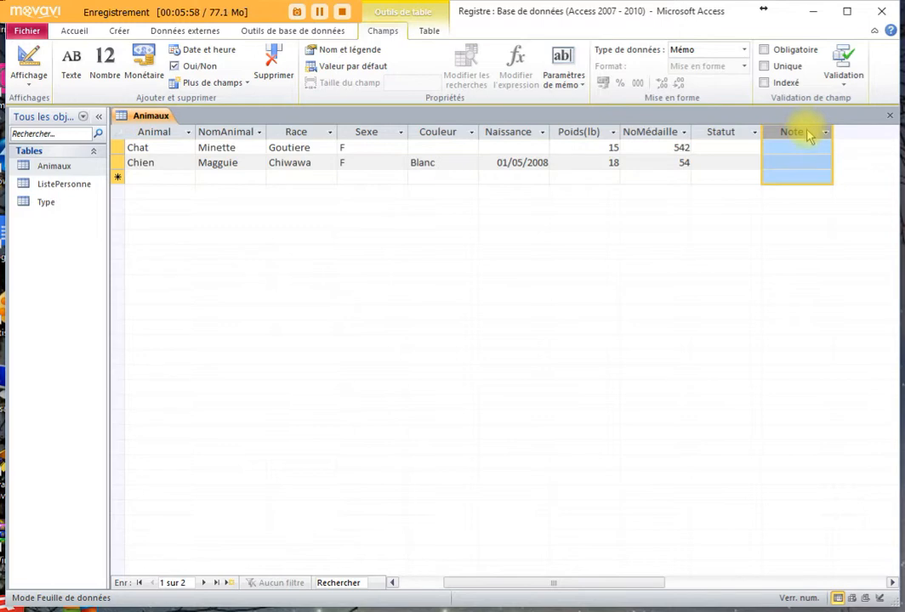
Step: Change the Note field's data type to Texte in the table design, save the table and return to the datasheet
{"action": "left_click", "coordinate": [31, 66]}
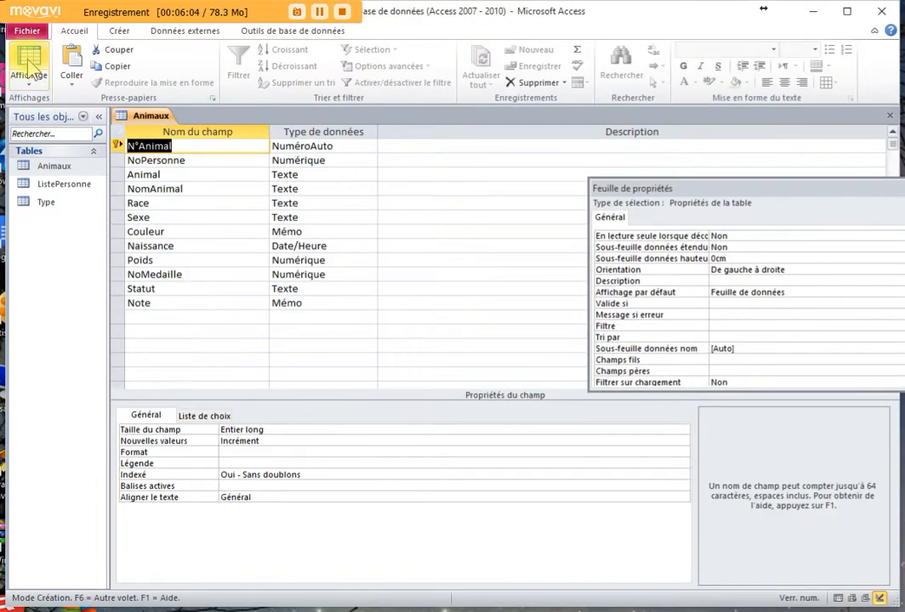
{"action": "left_click", "coordinate": [346, 303]}
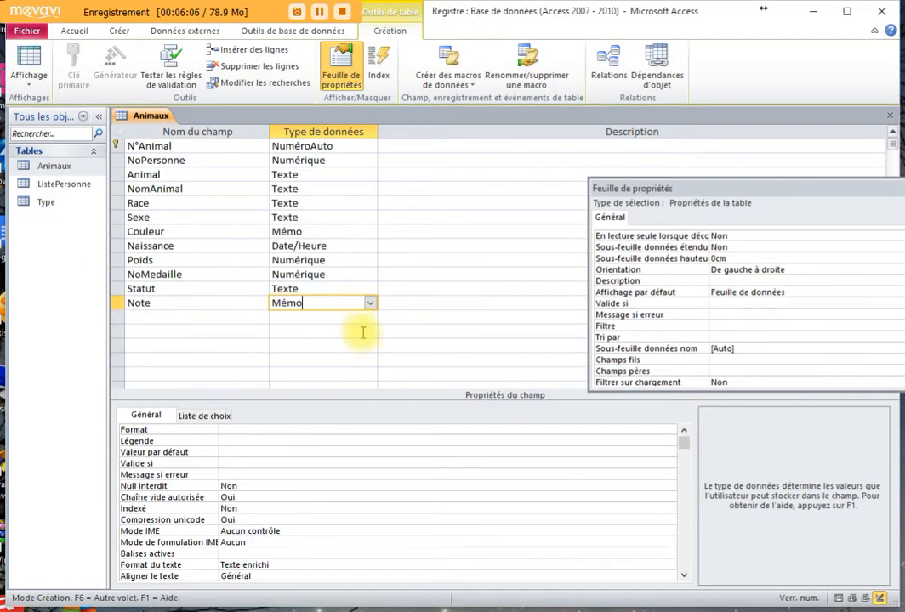
{"action": "left_click", "coordinate": [370, 302]}
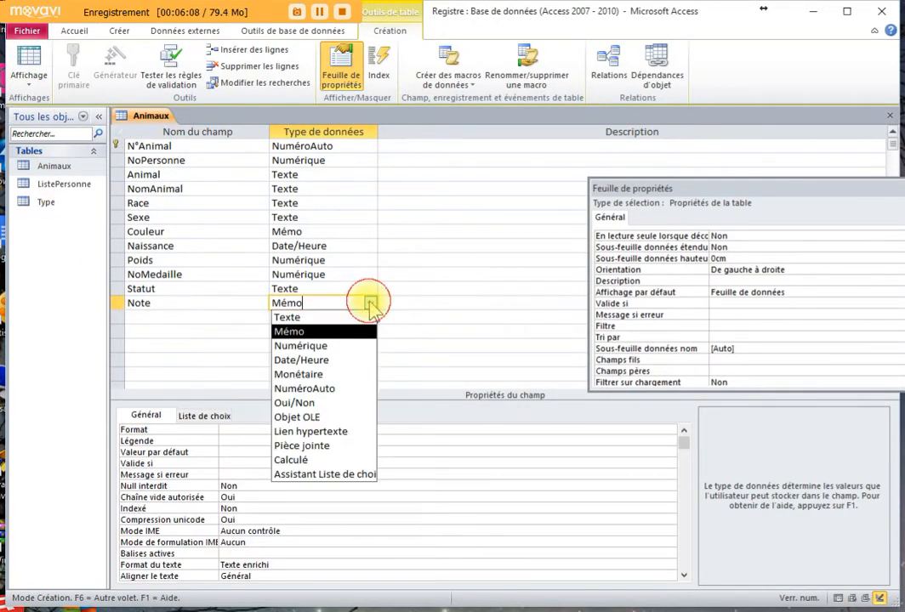
{"action": "left_click", "coordinate": [340, 318]}
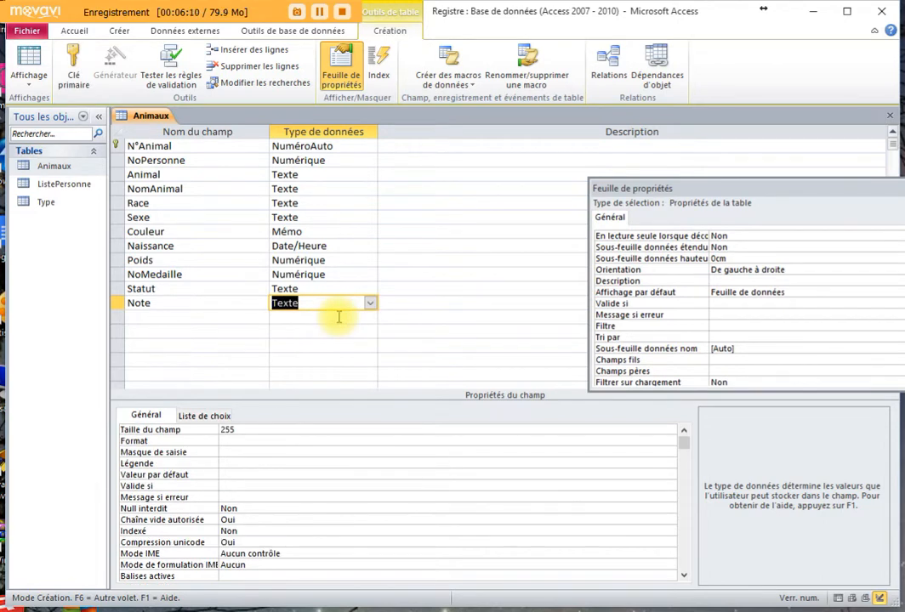
{"action": "left_click", "coordinate": [182, 302]}
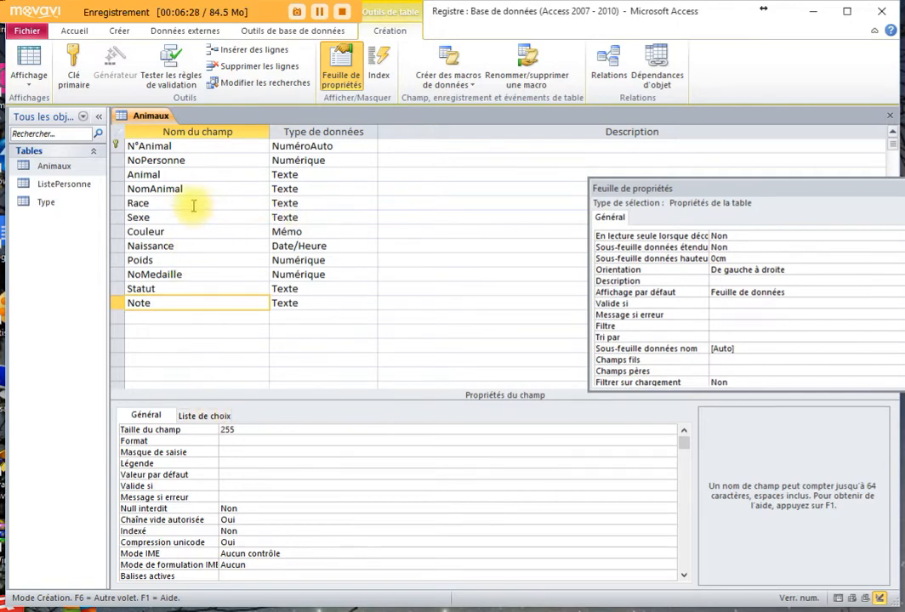
{"action": "left_click", "coordinate": [30, 61]}
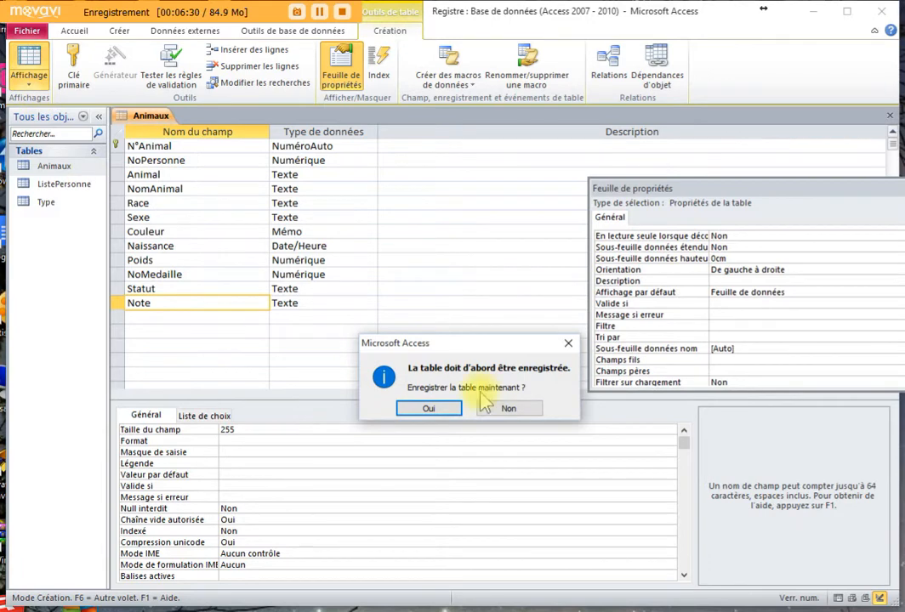
{"action": "left_click", "coordinate": [430, 410]}
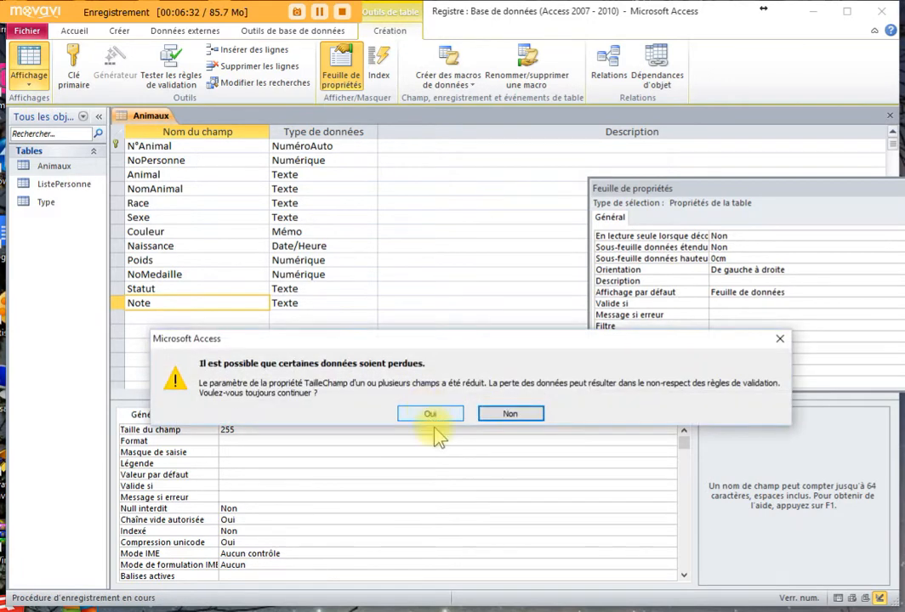
{"action": "left_click", "coordinate": [429, 414]}
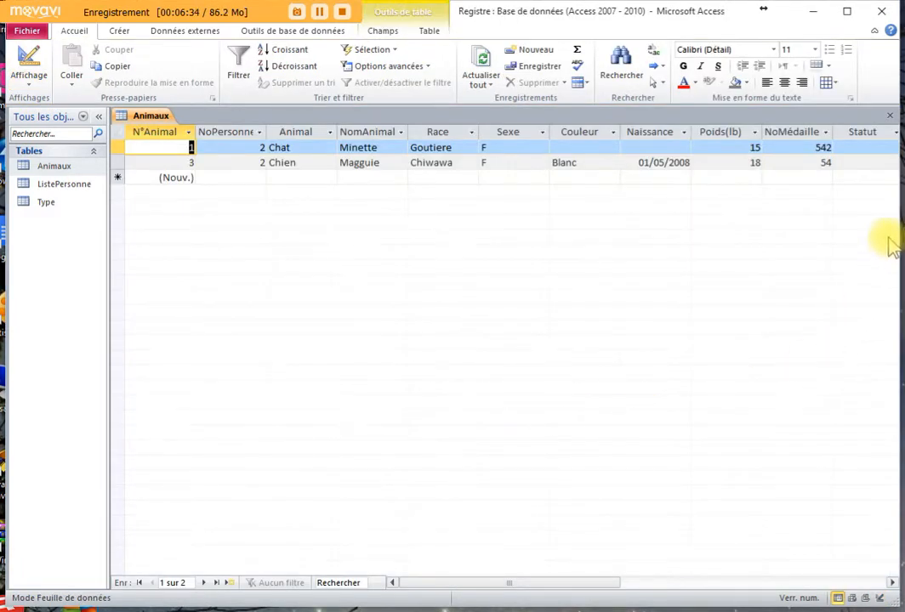
Step: Examine the data type, format and size settings of the Note, Statut, NoMédaille, Poids(lb) and Naissance fields
{"action": "left_click_drag", "start_coordinate": [512, 581], "coordinate": [624, 591]}
{"action": "left_click", "coordinate": [599, 144]}
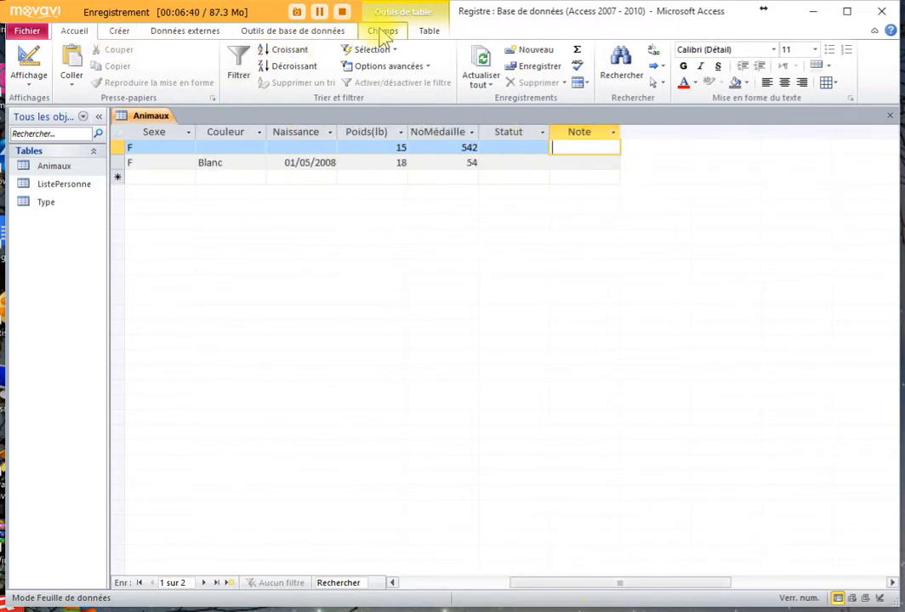
{"action": "left_click", "coordinate": [382, 32]}
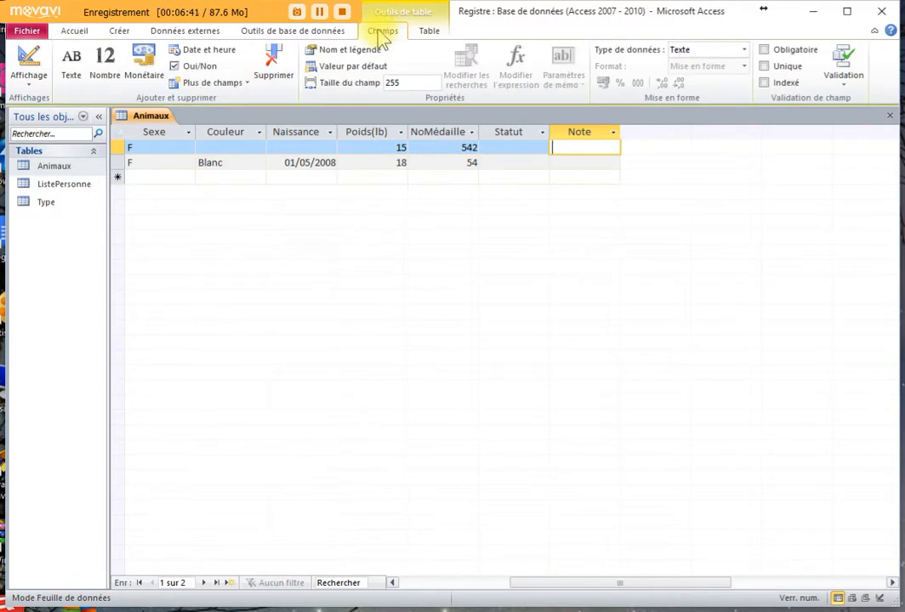
{"action": "left_click", "coordinate": [410, 81]}
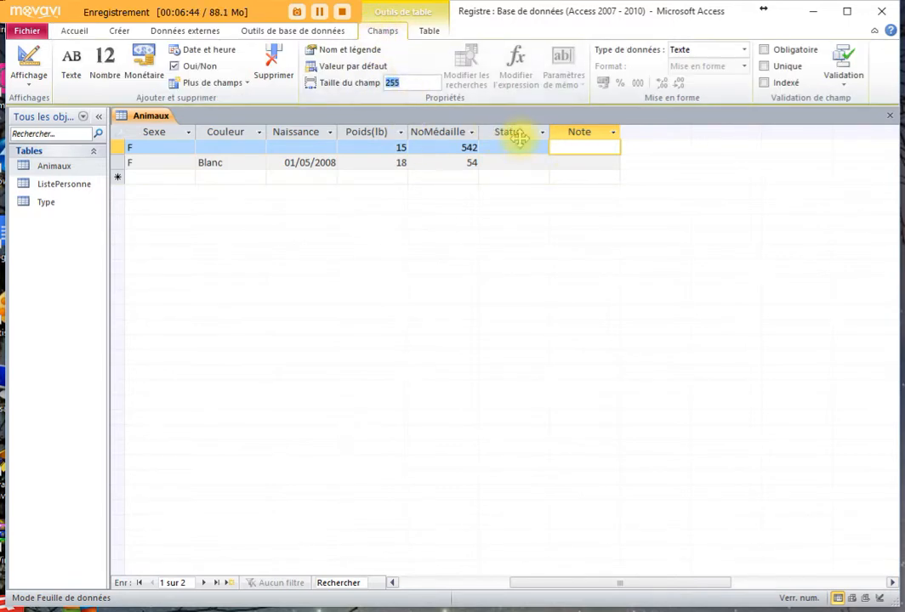
{"action": "left_click", "coordinate": [517, 148]}
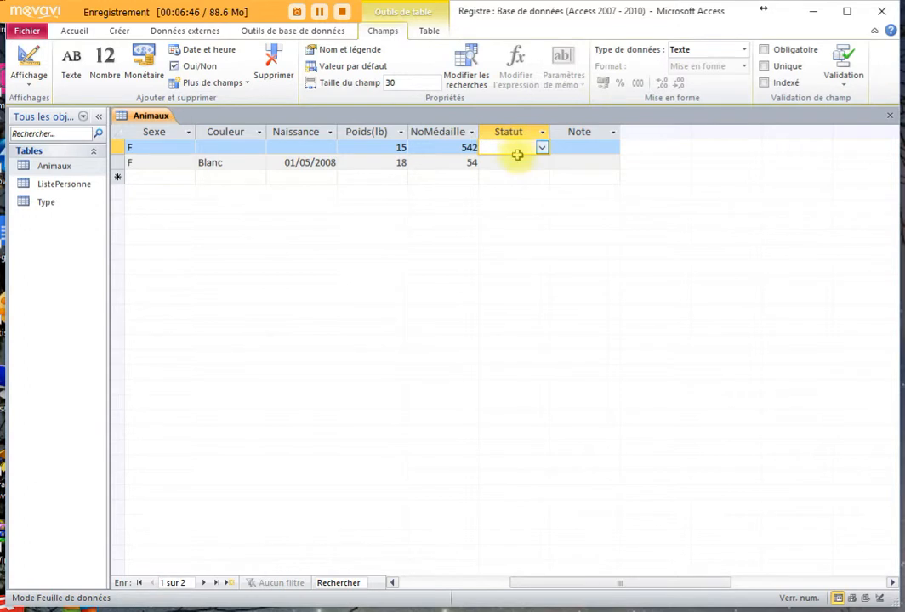
{"action": "left_click", "coordinate": [446, 147]}
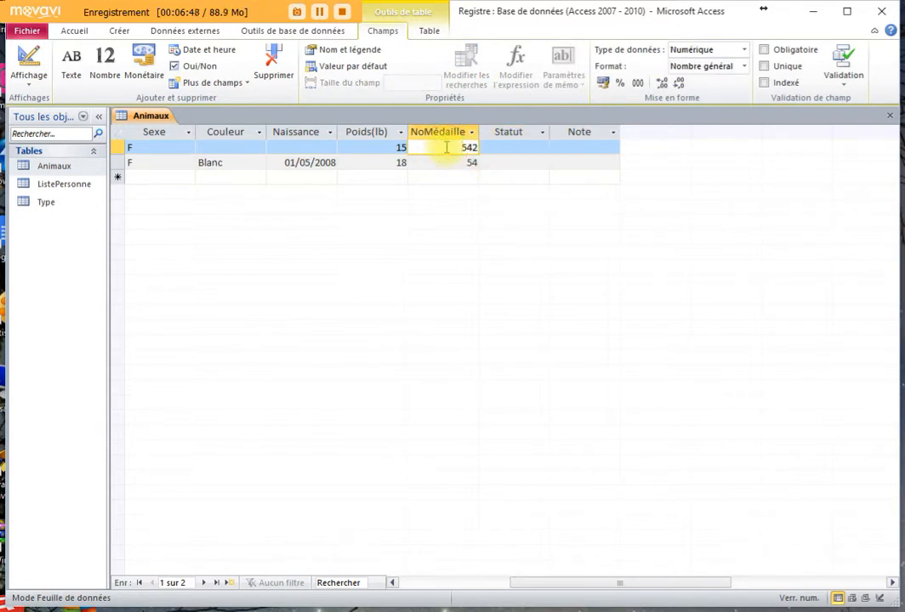
{"action": "left_click", "coordinate": [360, 149]}
{"action": "left_click", "coordinate": [305, 149]}
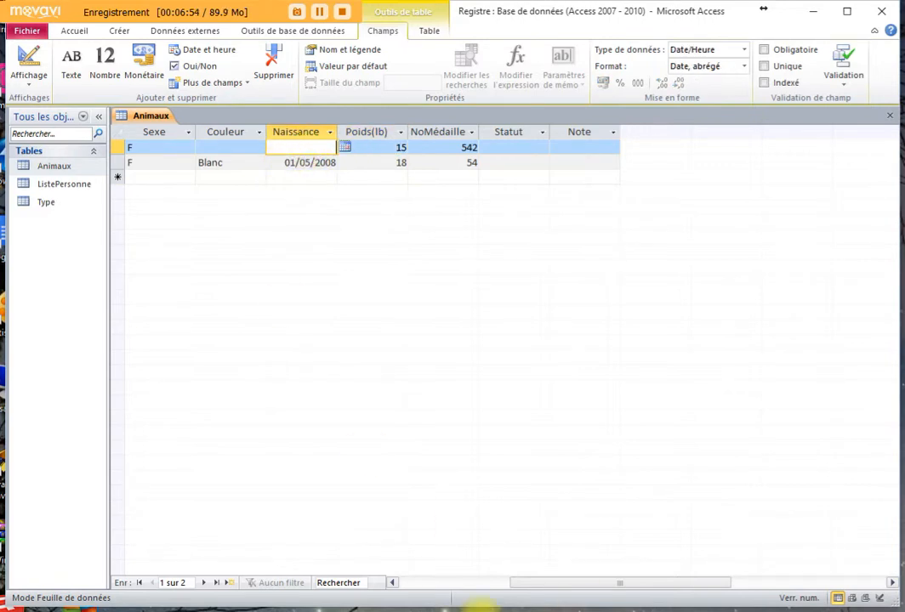
{"action": "left_click", "coordinate": [424, 584]}
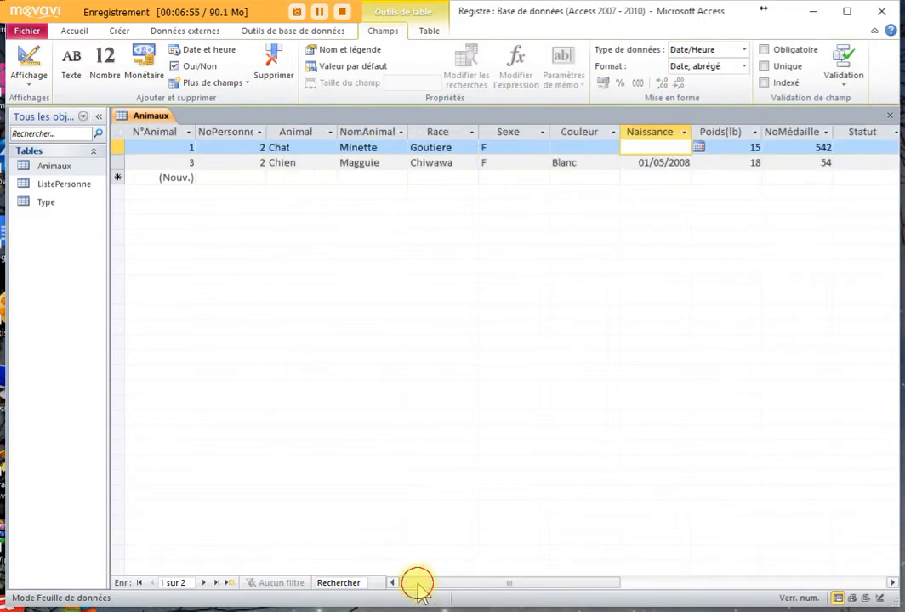
{"action": "left_click", "coordinate": [633, 163]}
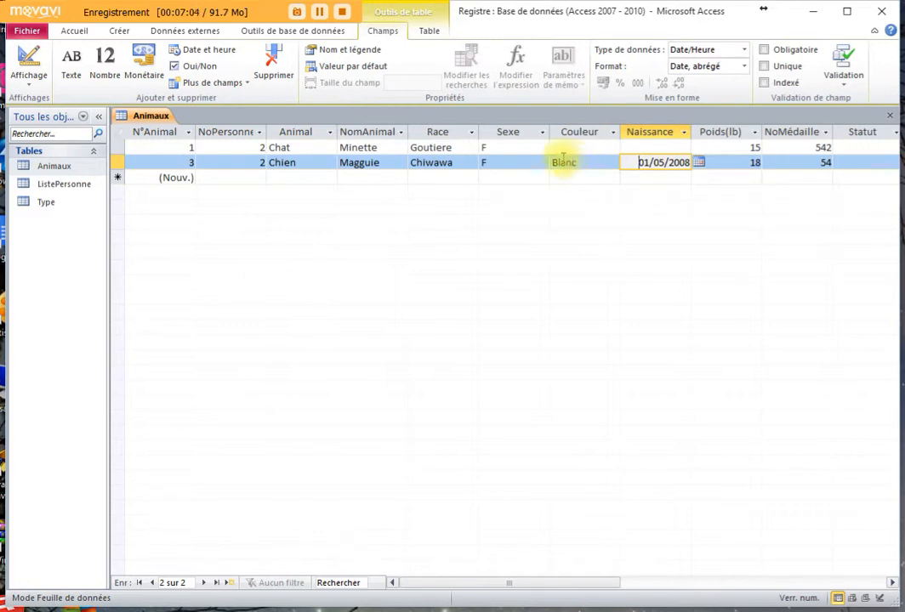
Step: Apply the Date, abrégé input mask (00/00/0000) to the Naissance field in the Animaux design, save the table and return to the datasheet
{"action": "left_click", "coordinate": [36, 86]}
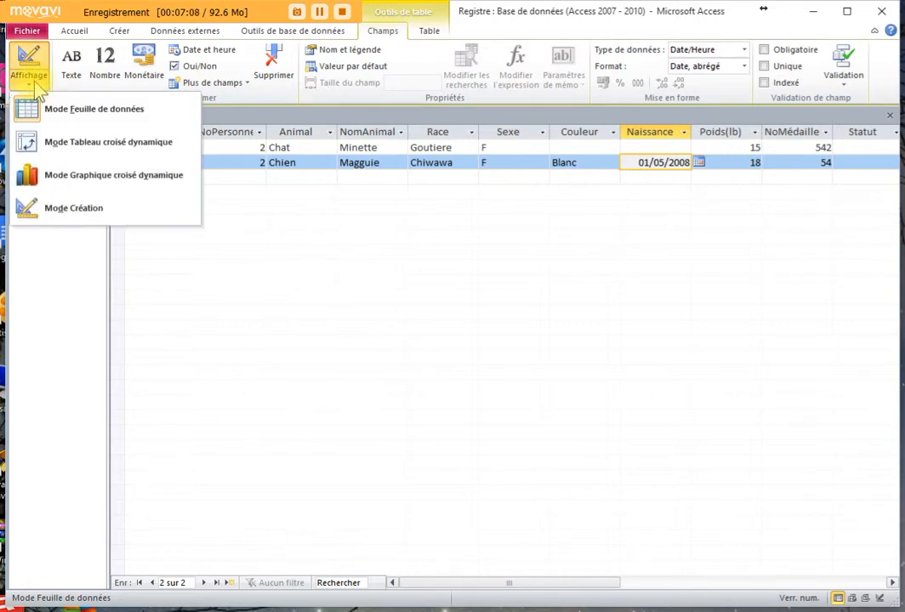
{"action": "left_click", "coordinate": [61, 217]}
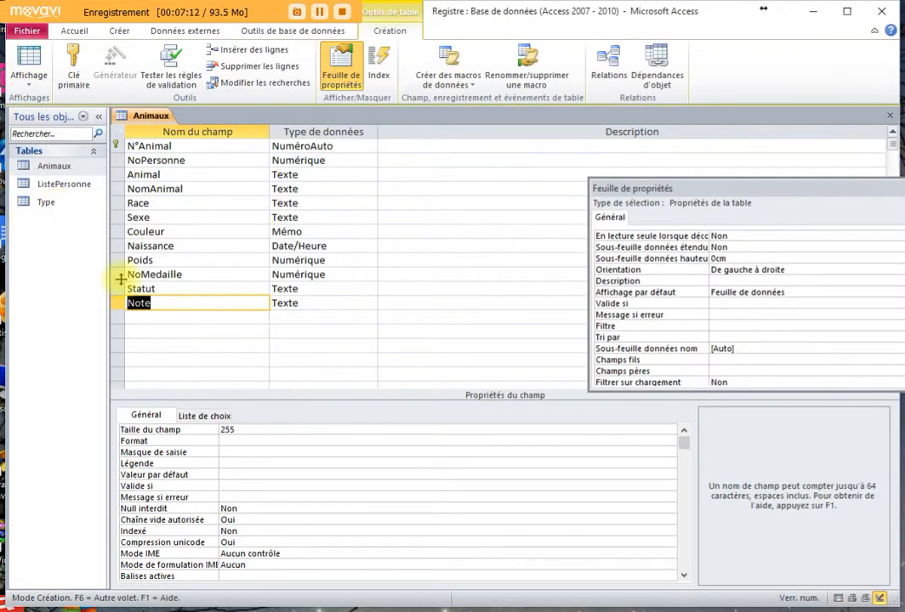
{"action": "left_click", "coordinate": [180, 247]}
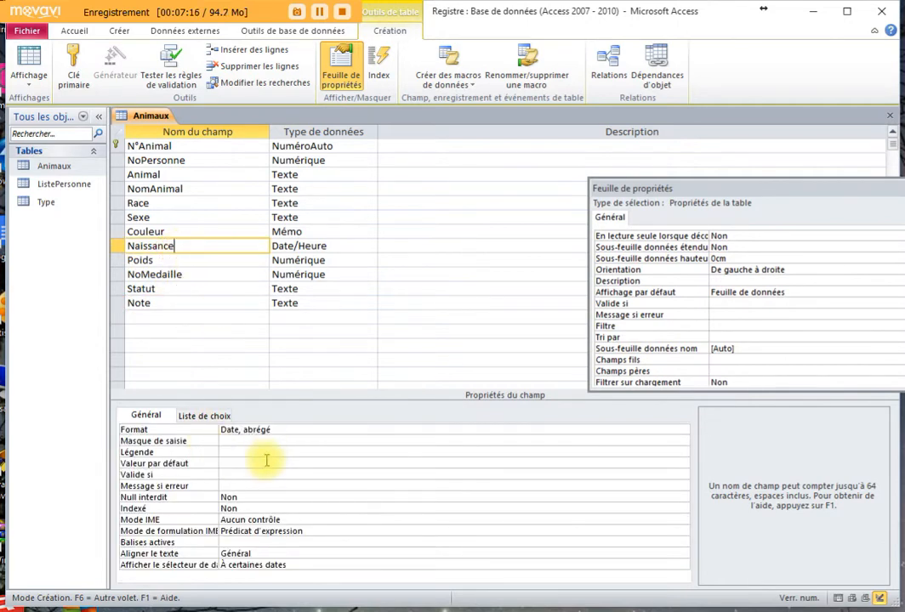
{"action": "left_click", "coordinate": [226, 441]}
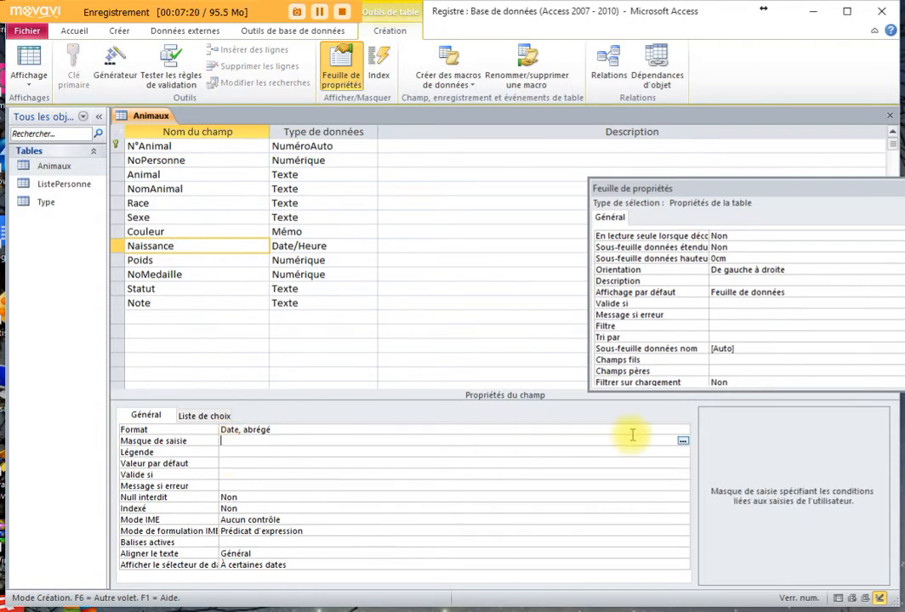
{"action": "left_click", "coordinate": [682, 442]}
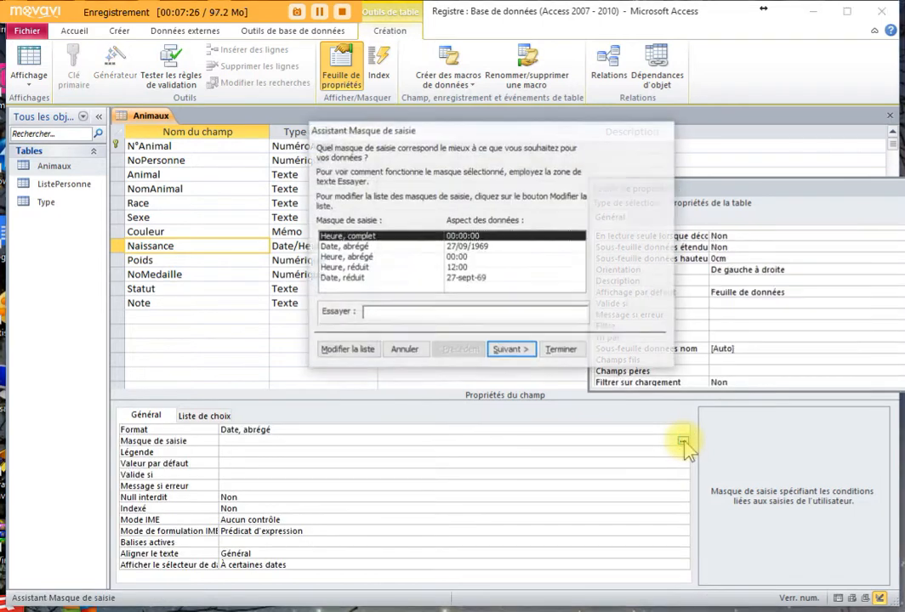
{"action": "left_click", "coordinate": [481, 247]}
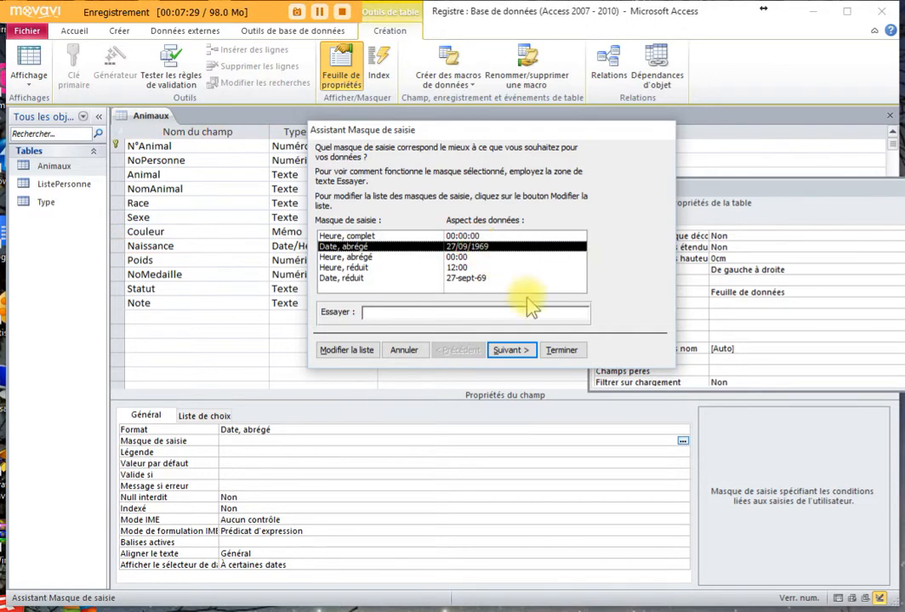
{"action": "left_click", "coordinate": [510, 349]}
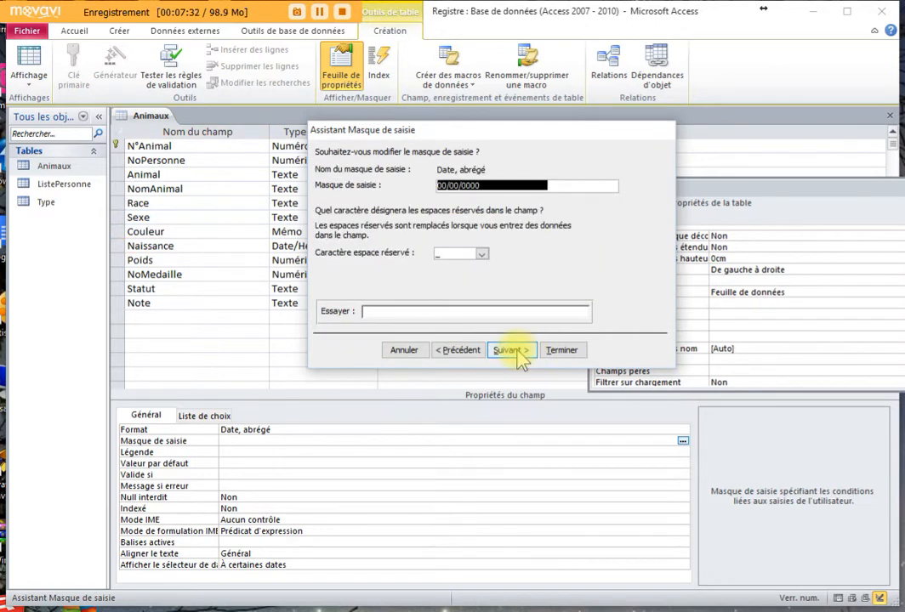
{"action": "left_click", "coordinate": [517, 350]}
{"action": "left_click", "coordinate": [568, 349]}
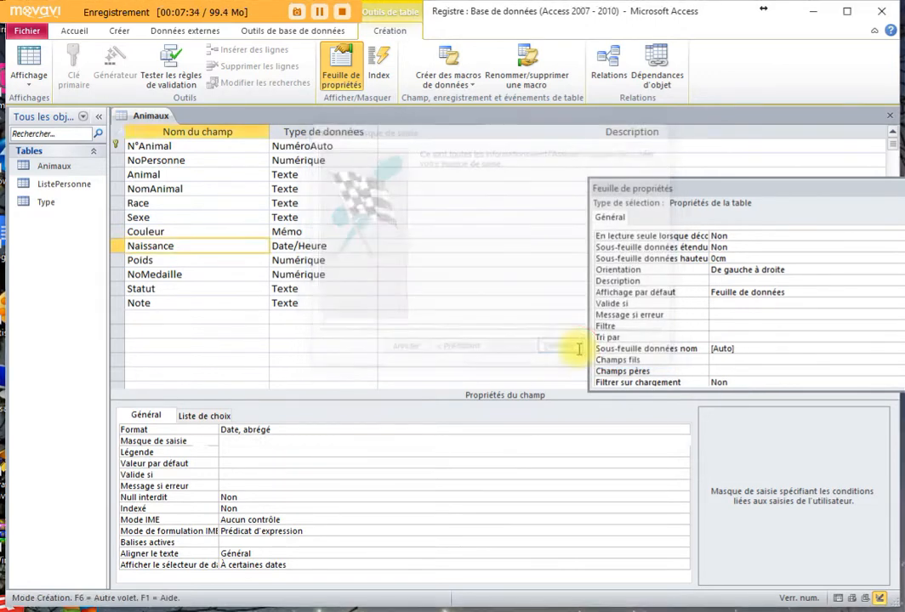
{"action": "left_click", "coordinate": [34, 75]}
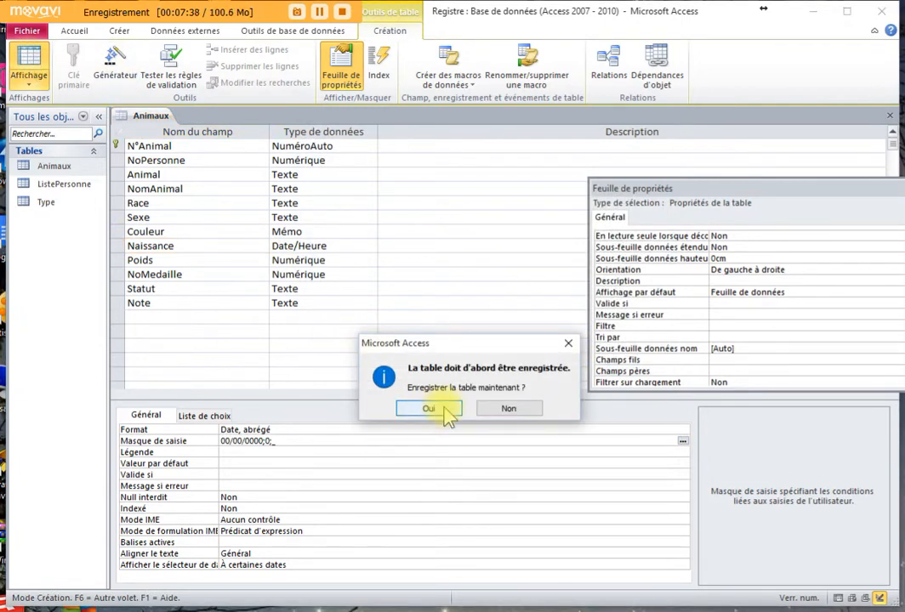
{"action": "left_click", "coordinate": [441, 409]}
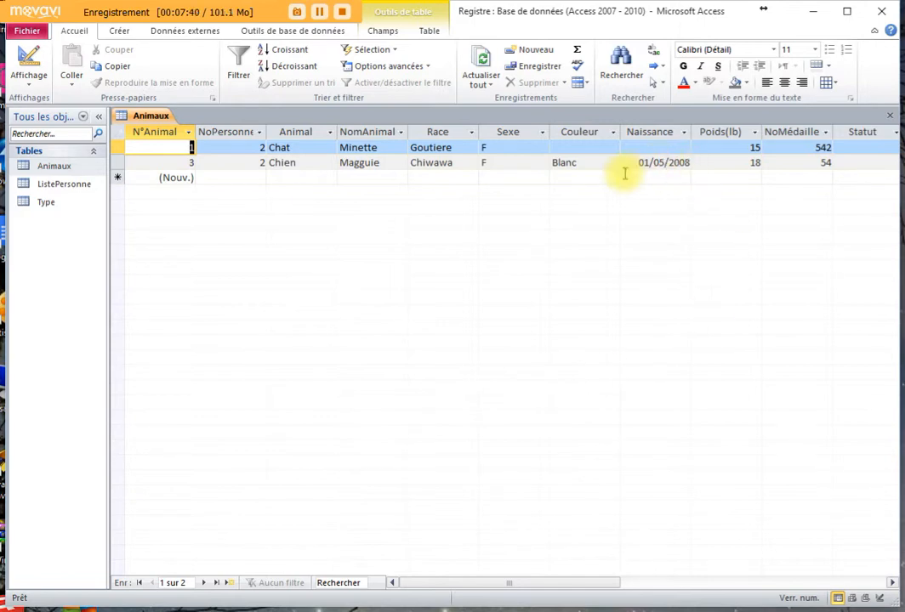
Step: Fill in the Naissance date for the cat Minette in the Animaux table
{"action": "left_click", "coordinate": [631, 147]}
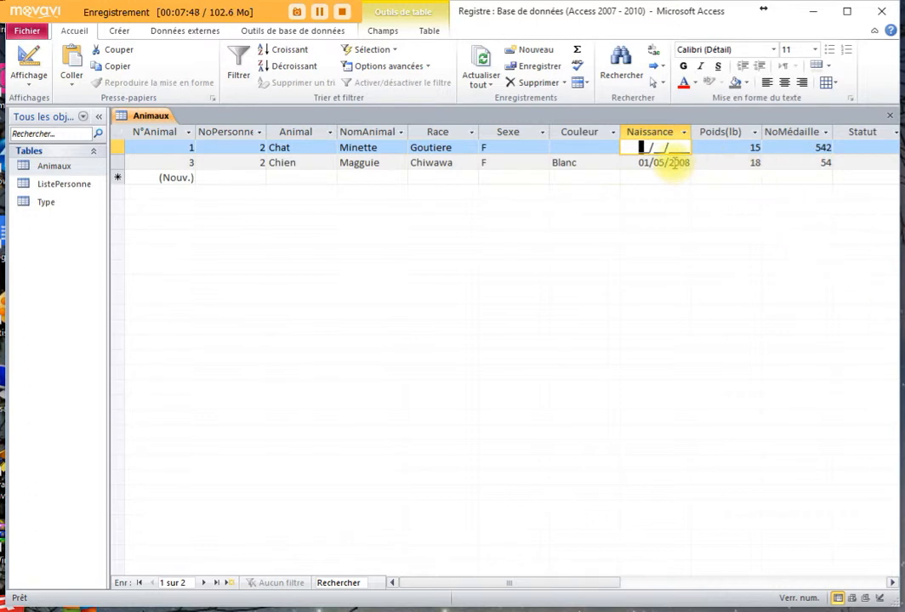
{"action": "left_click", "coordinate": [633, 162]}
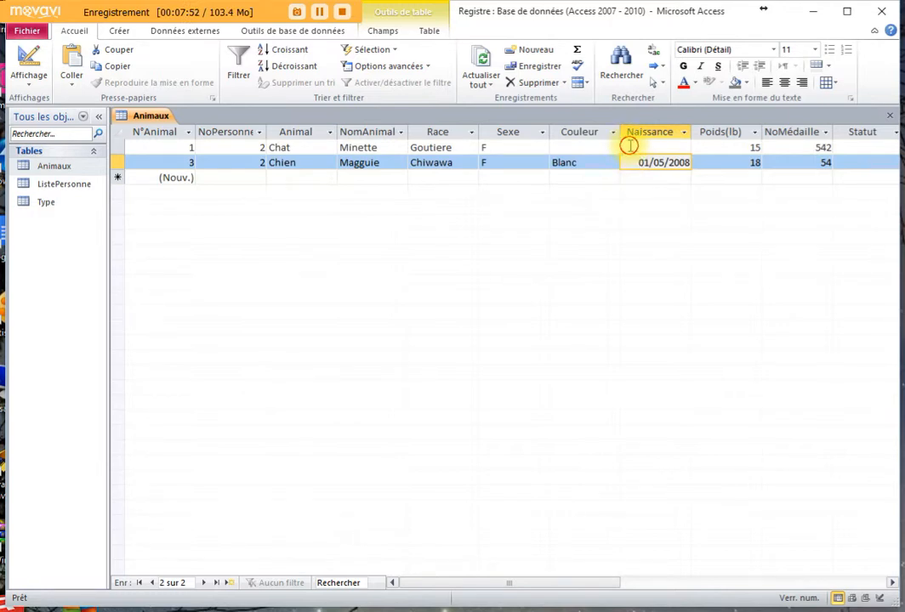
{"action": "left_click", "coordinate": [631, 145]}
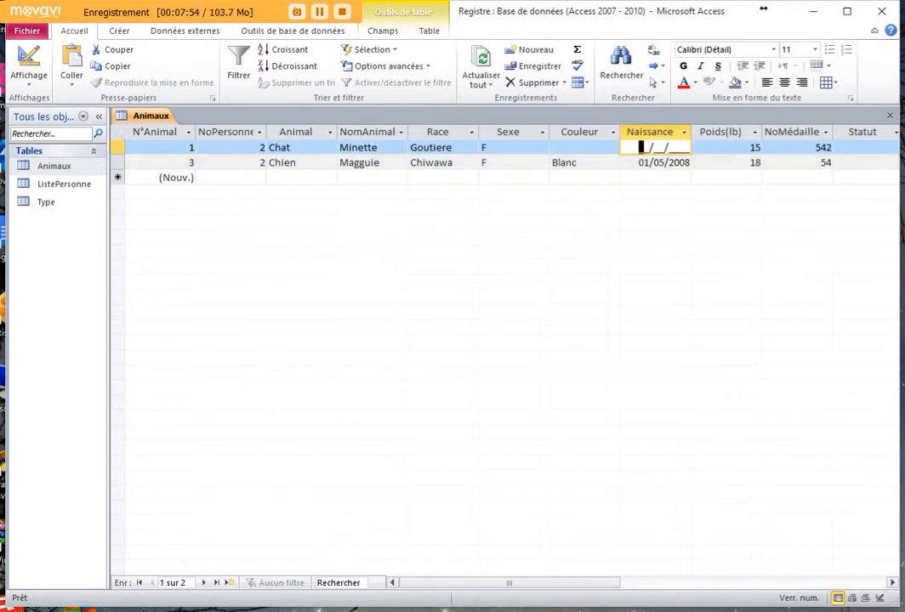
{"action": "type", "text": "15/02/2009"}
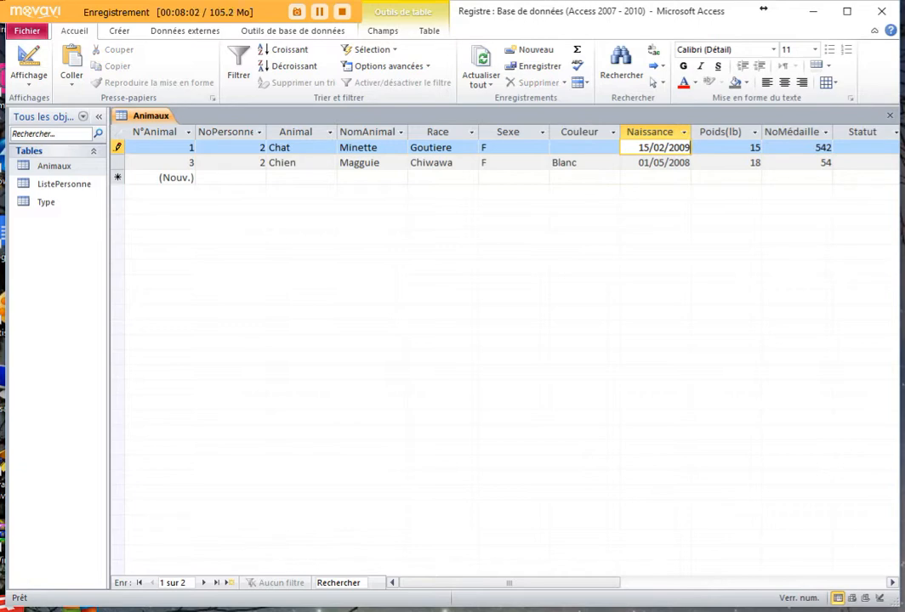
{"action": "key", "text": "Tab"}
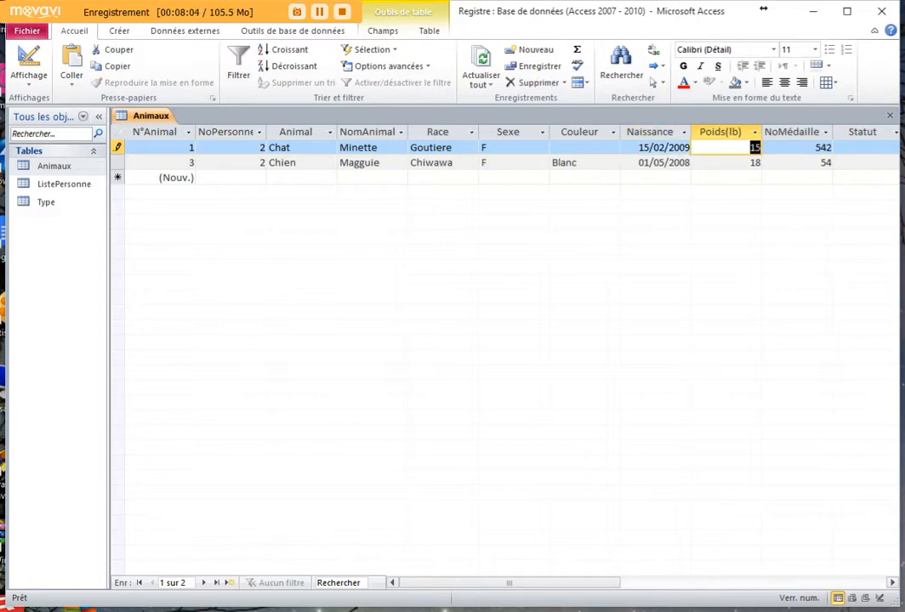
Step: Set Minette's Couleur to Noir and her Note to "Ben fine" in the Animaux table
{"action": "left_click", "coordinate": [572, 149]}
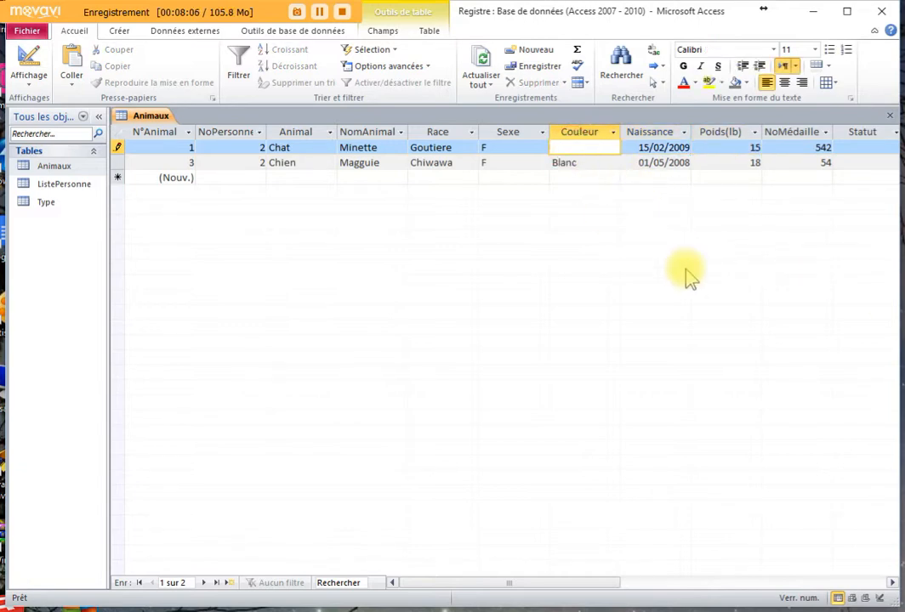
{"action": "type", "text": "Noir"}
{"action": "key", "text": "Tab"}
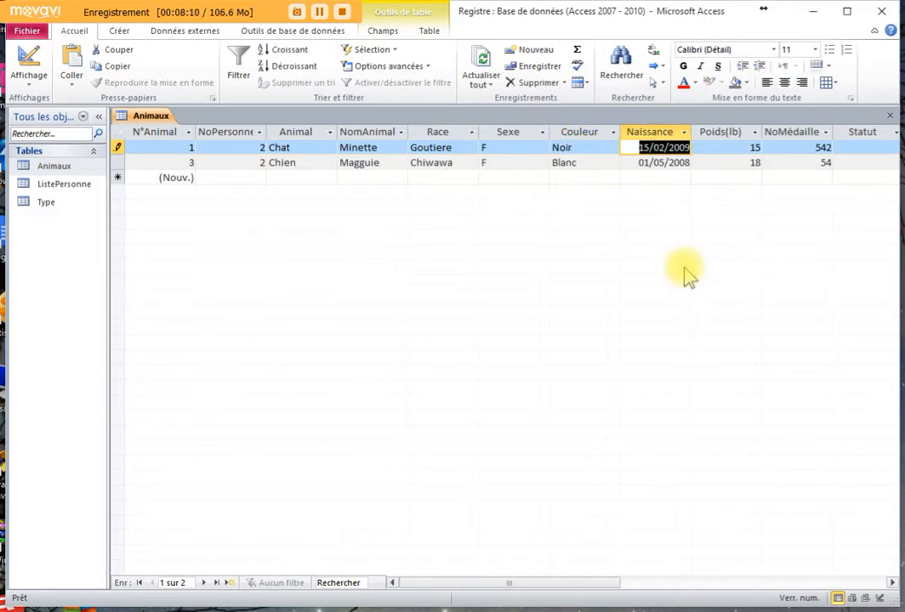
{"action": "left_click", "coordinate": [855, 147]}
{"action": "left_click", "coordinate": [859, 146]}
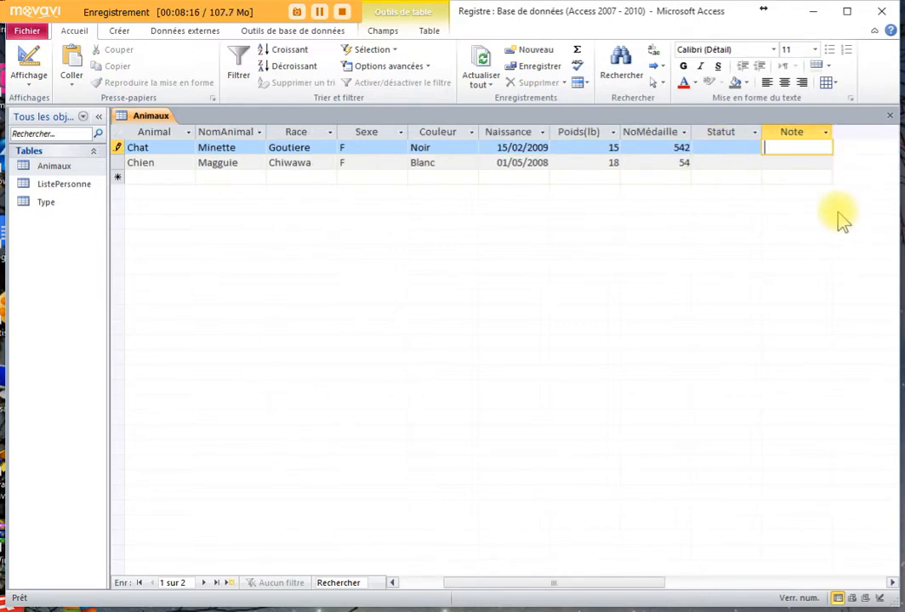
{"action": "type", "text": "Ben fine"}
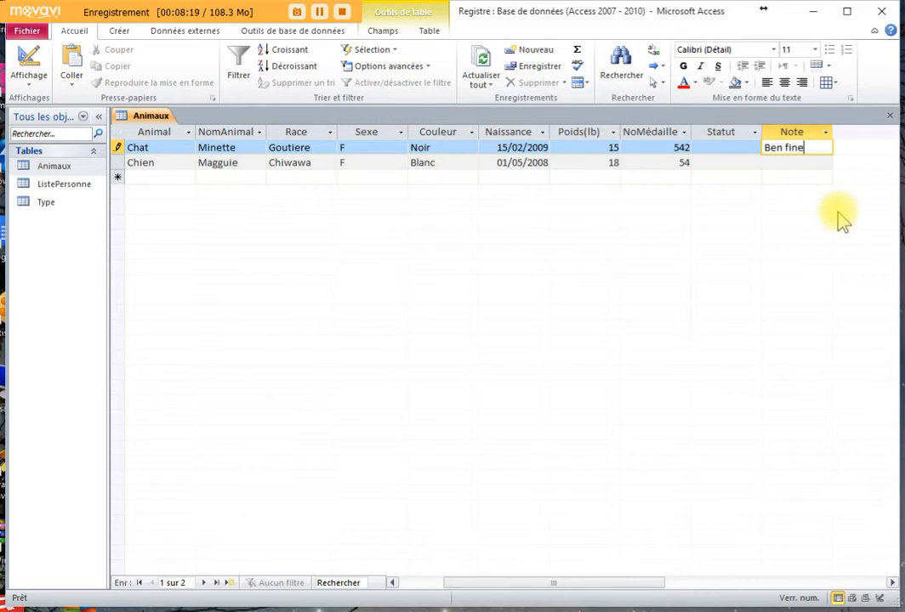
{"action": "left_click", "coordinate": [727, 161]}
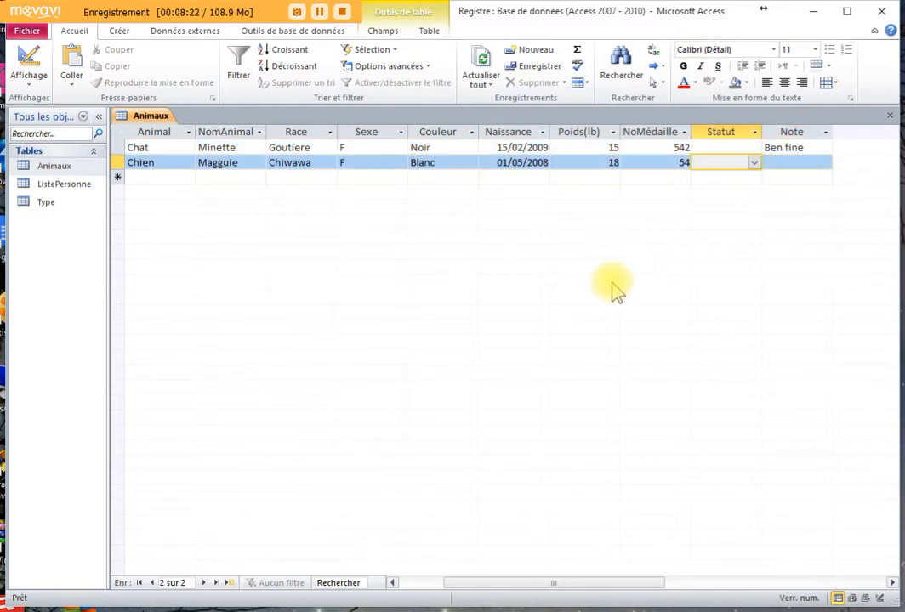
Step: Close the Animaux table, open ListePersonne and expand the list of animals belonging to person number 2
{"action": "left_click_drag", "start_coordinate": [509, 583], "coordinate": [404, 583]}
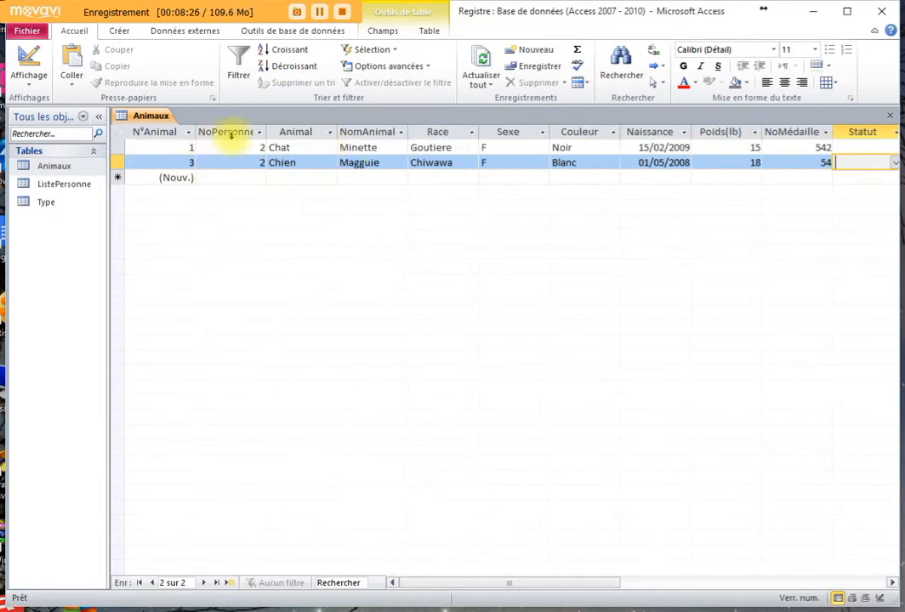
{"action": "left_click", "coordinate": [156, 133]}
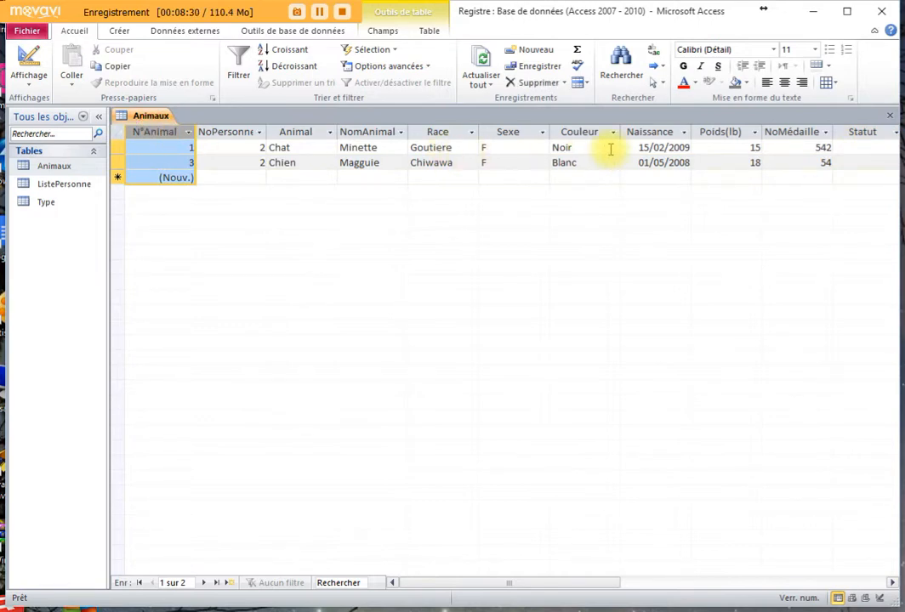
{"action": "left_click", "coordinate": [65, 189]}
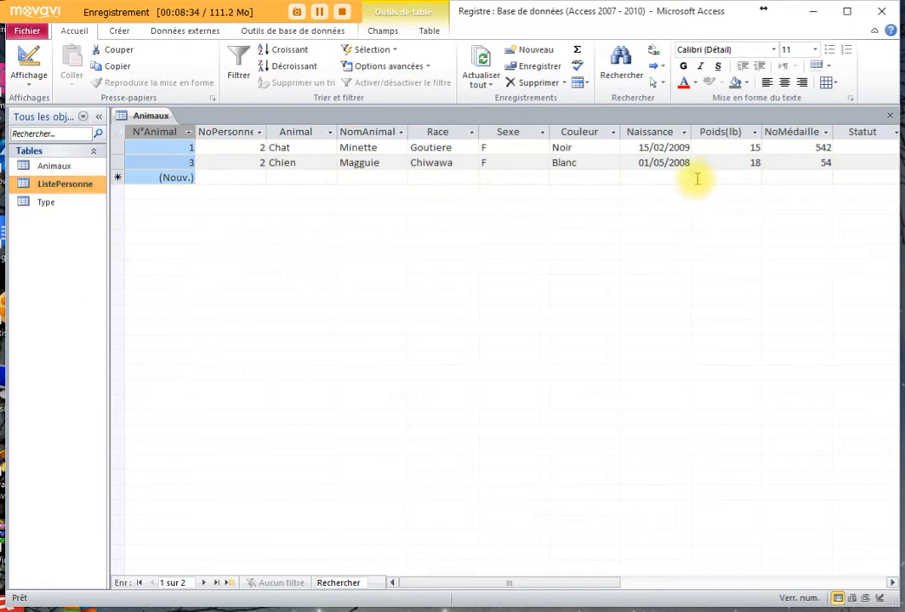
{"action": "left_click", "coordinate": [889, 115]}
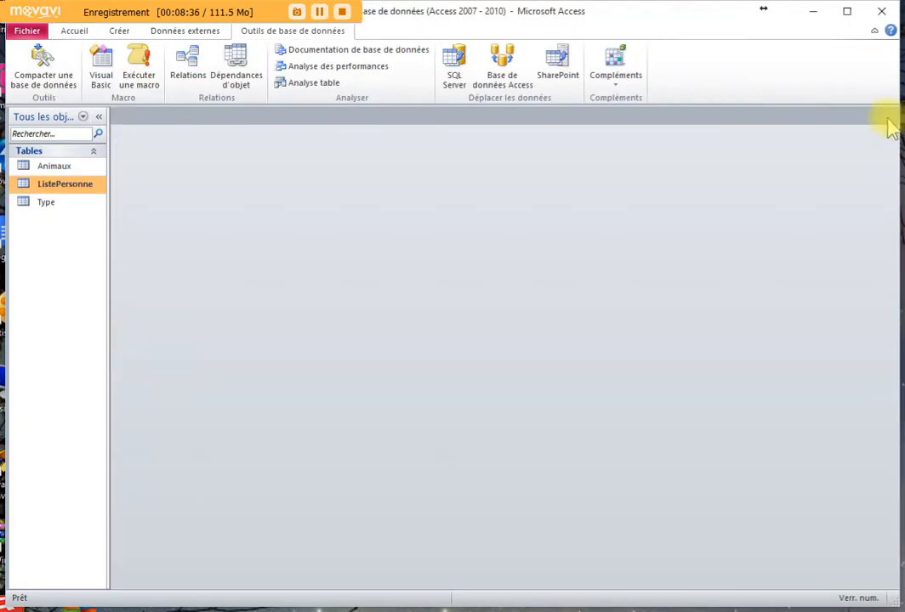
{"action": "double_click", "coordinate": [59, 186]}
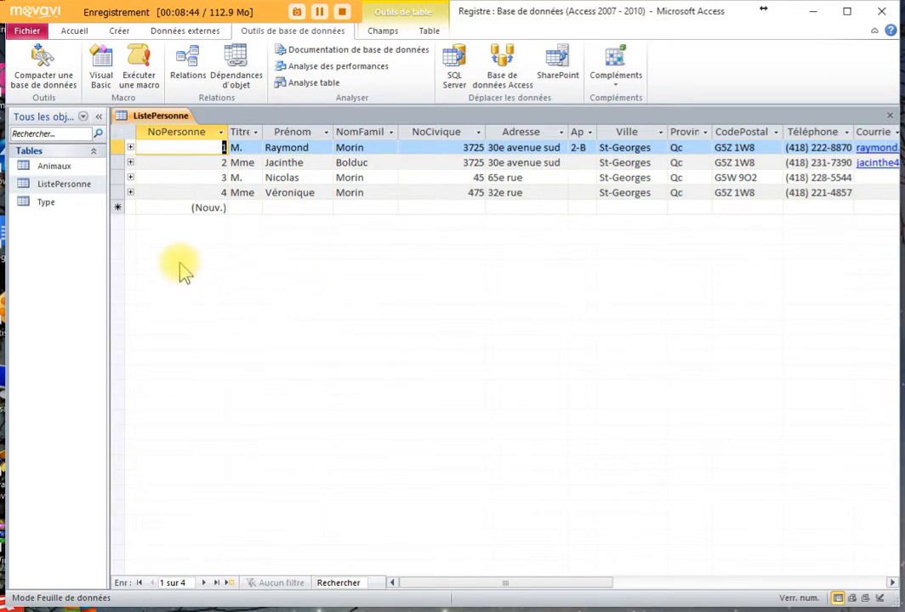
{"action": "left_click", "coordinate": [130, 162]}
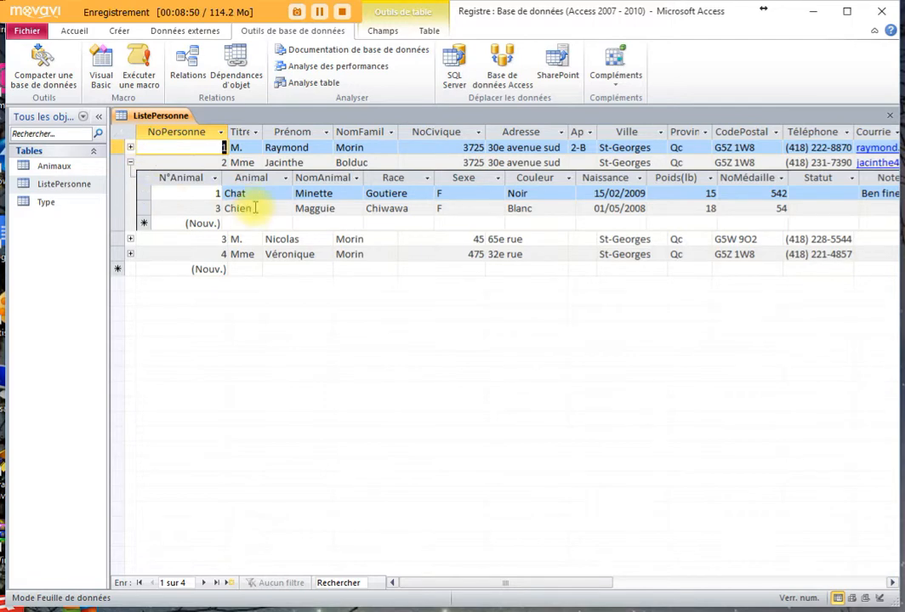
Step: Add an animal record under person number 1 in ListePersonne, with Animal set to Chat and NomAnimal to frimousse
{"action": "left_click", "coordinate": [130, 148]}
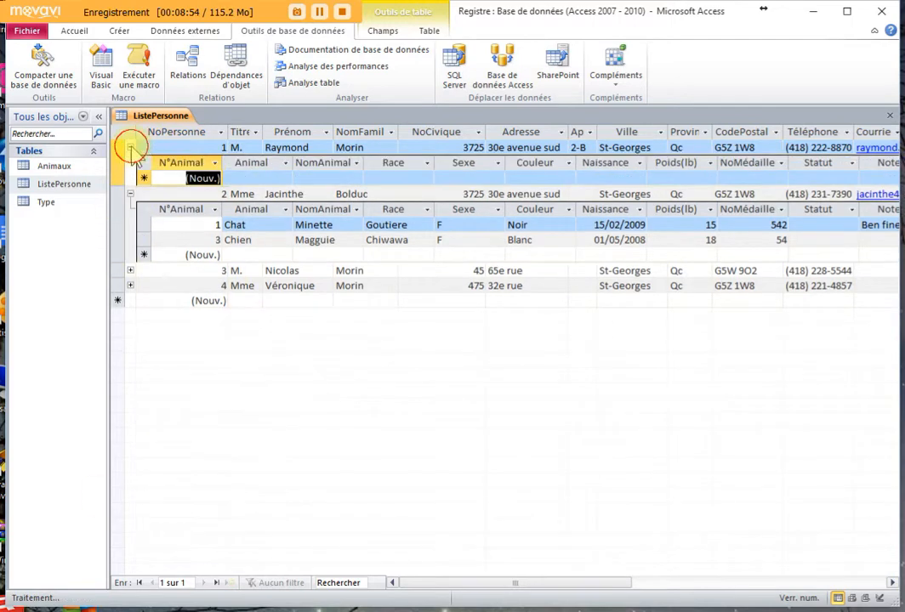
{"action": "left_click", "coordinate": [247, 176]}
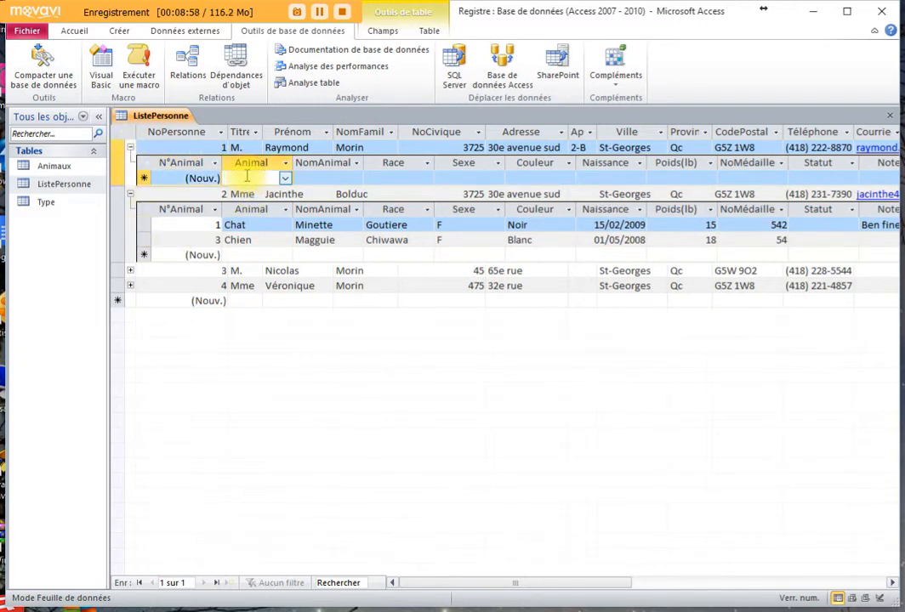
{"action": "left_click", "coordinate": [285, 177]}
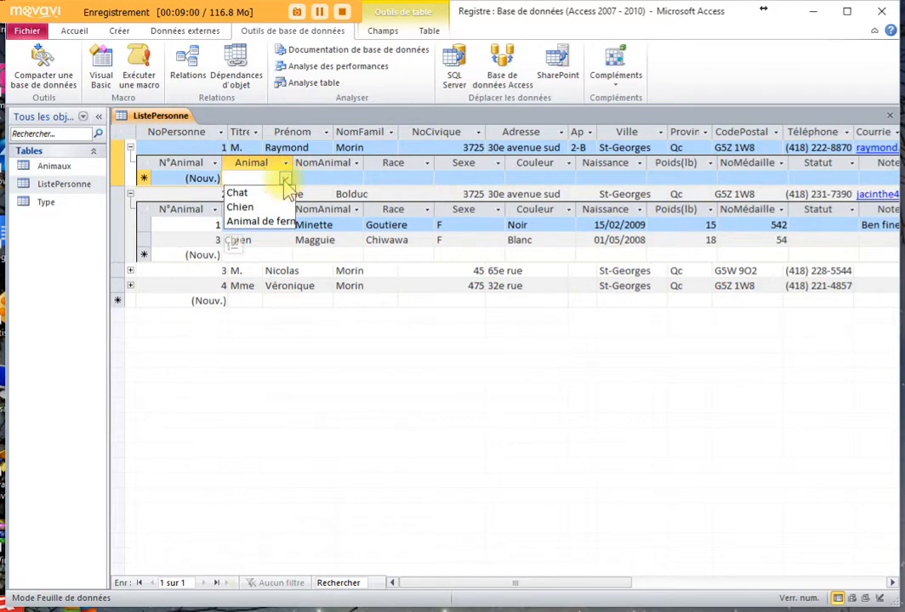
{"action": "left_click", "coordinate": [241, 193]}
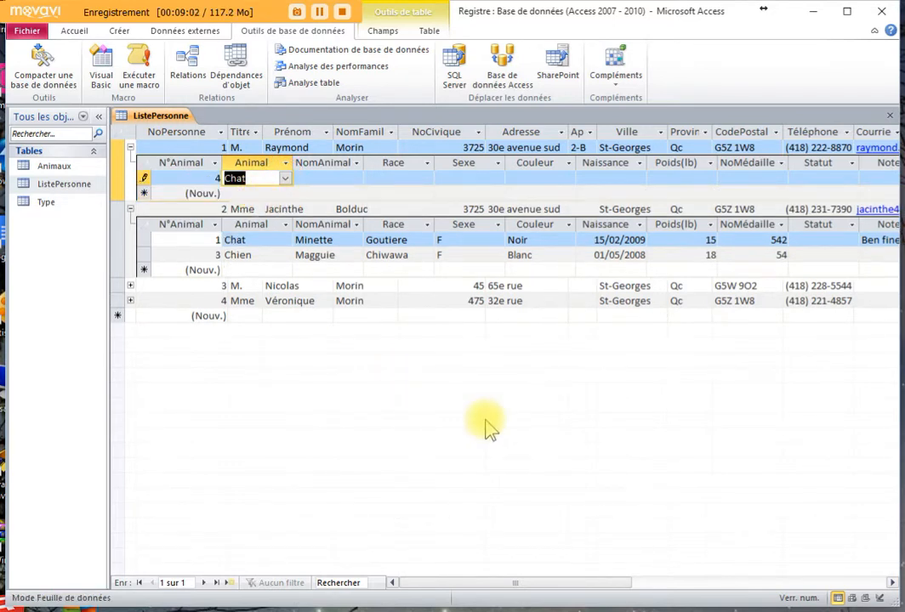
{"action": "key", "text": "Tab"}
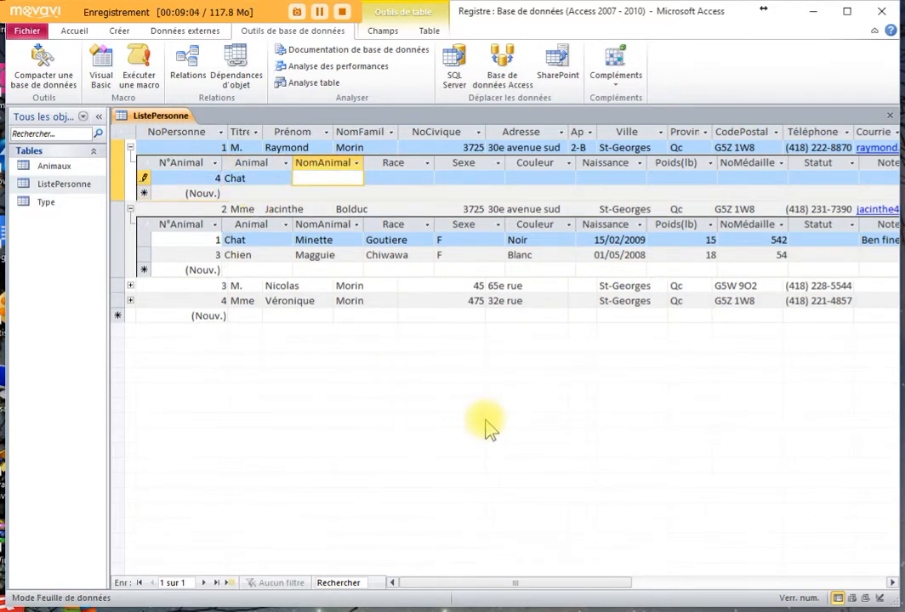
{"action": "type", "text": "Frimousse"}
{"action": "key", "text": "Tab"}
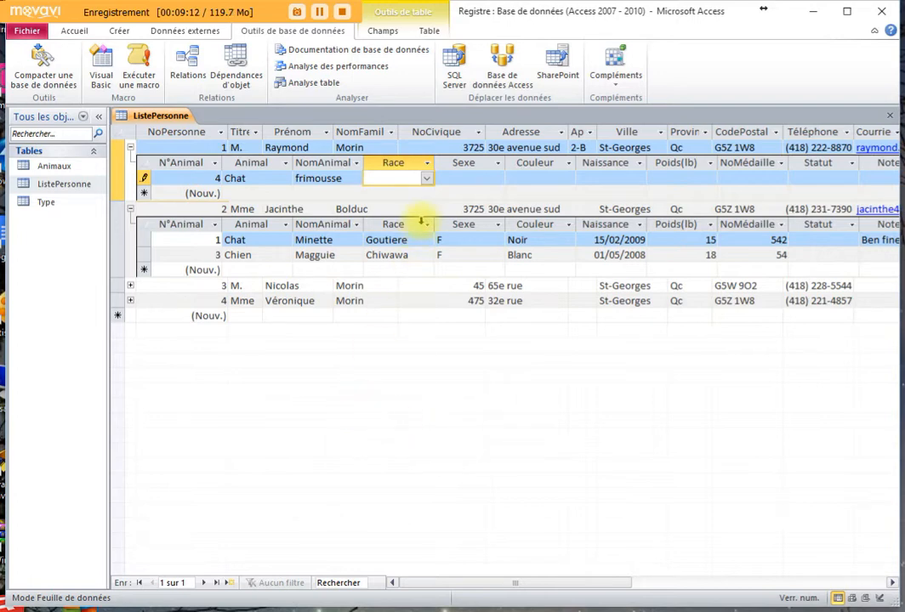
Step: Set the Race of the cat frimousse to Goutiere and its Sexe to F
{"action": "left_click", "coordinate": [427, 177]}
{"action": "left_click", "coordinate": [393, 206]}
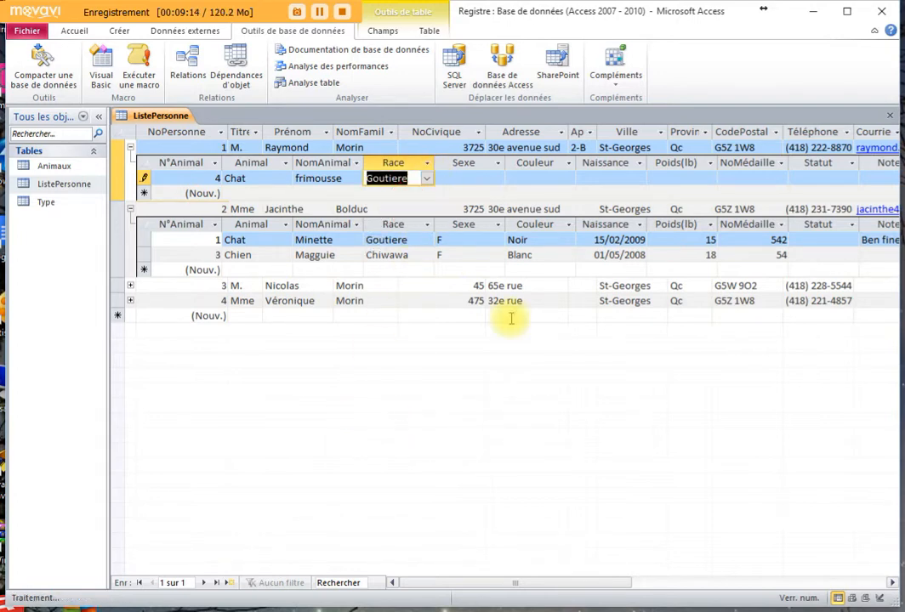
{"action": "key", "text": "Tab"}
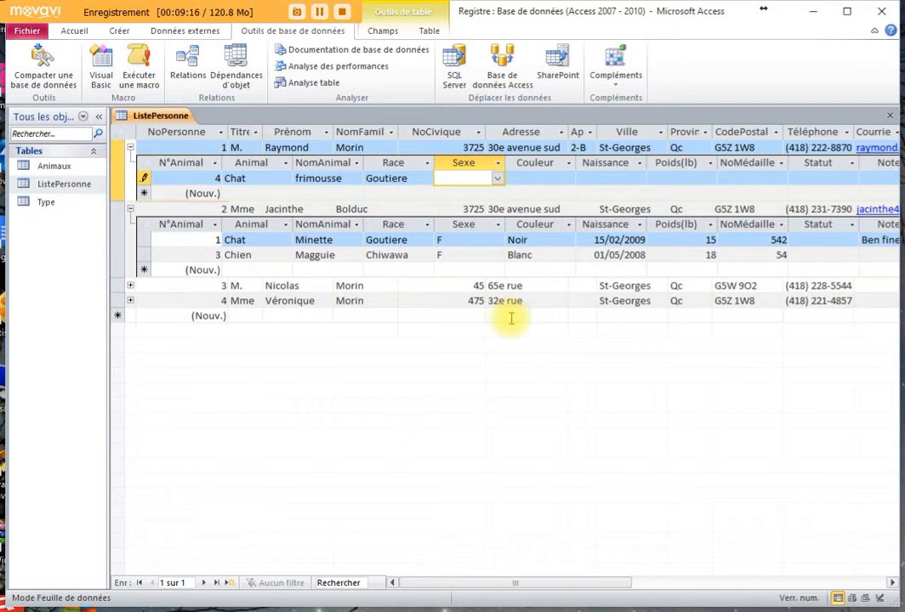
{"action": "type", "text": "f"}
{"action": "key", "text": "Tab"}
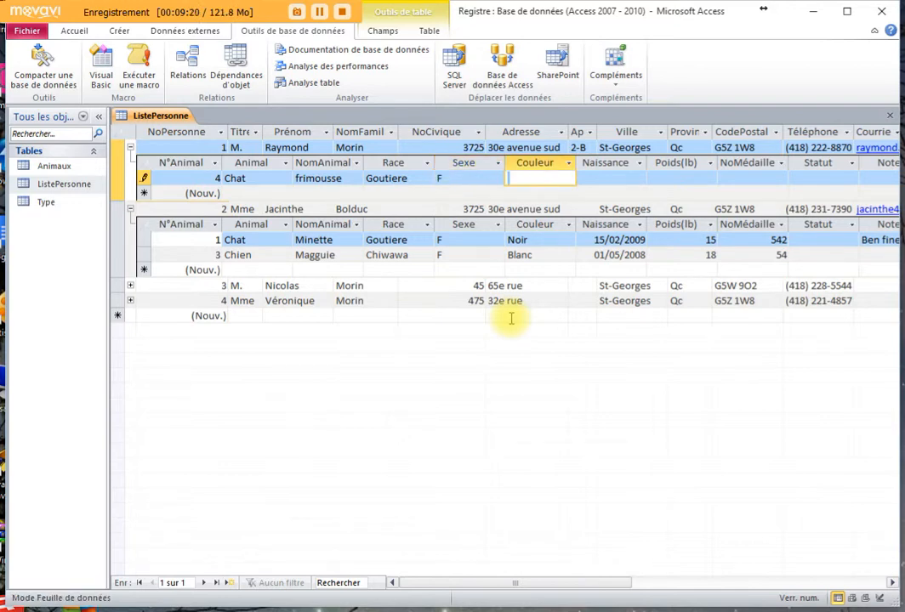
Step: Set the cat frimousse's Couleur to Gris and fill in the birth date in Naissance
{"action": "type", "text": "Gris"}
{"action": "key", "text": "Tab"}
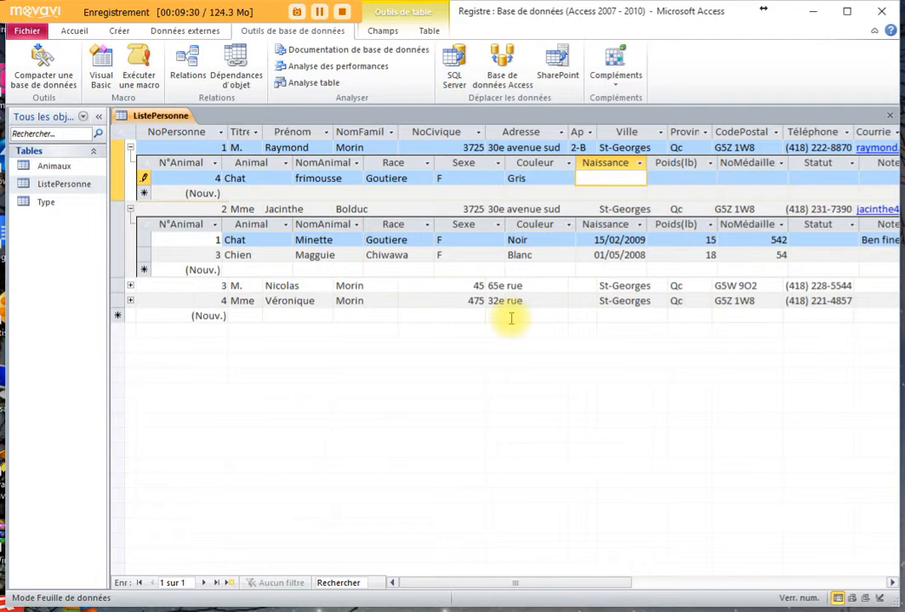
{"action": "type", "text": "05/06/2007"}
{"action": "key", "text": "Tab"}
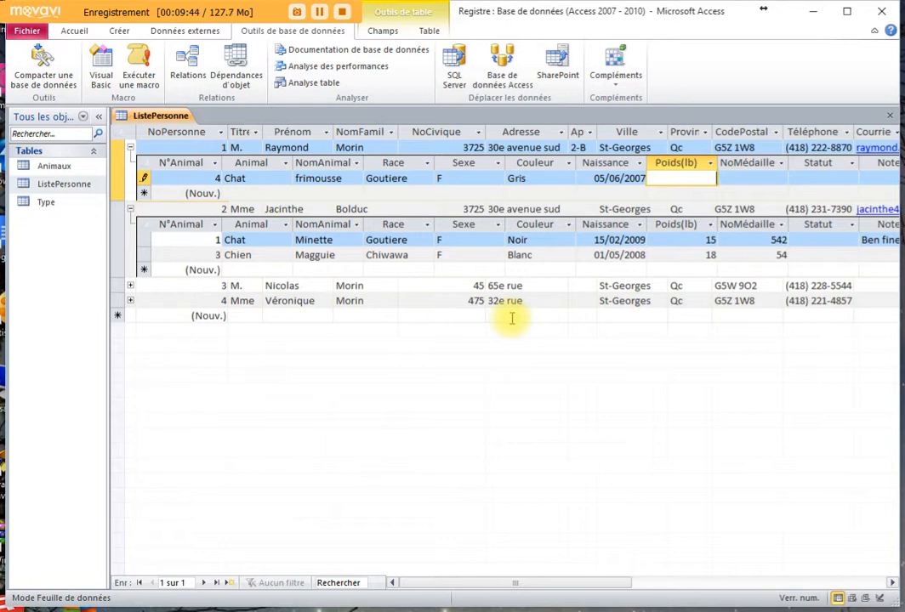
Step: Set frimousse's Poids(lb) to 19 and NoMédaille to 548, and finish the record with Statut and Note blank
{"action": "type", "text": "19"}
{"action": "key", "text": "Tab"}
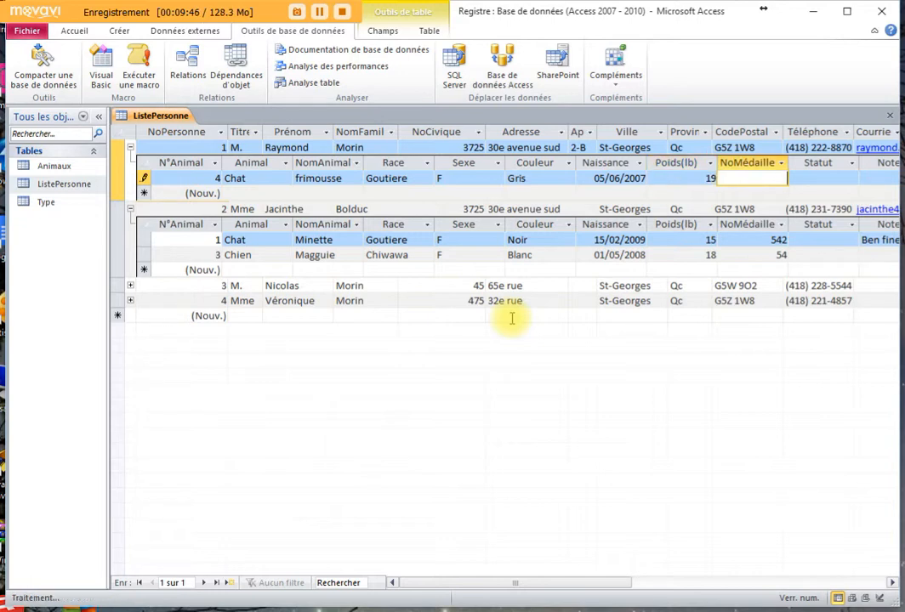
{"action": "type", "text": "548"}
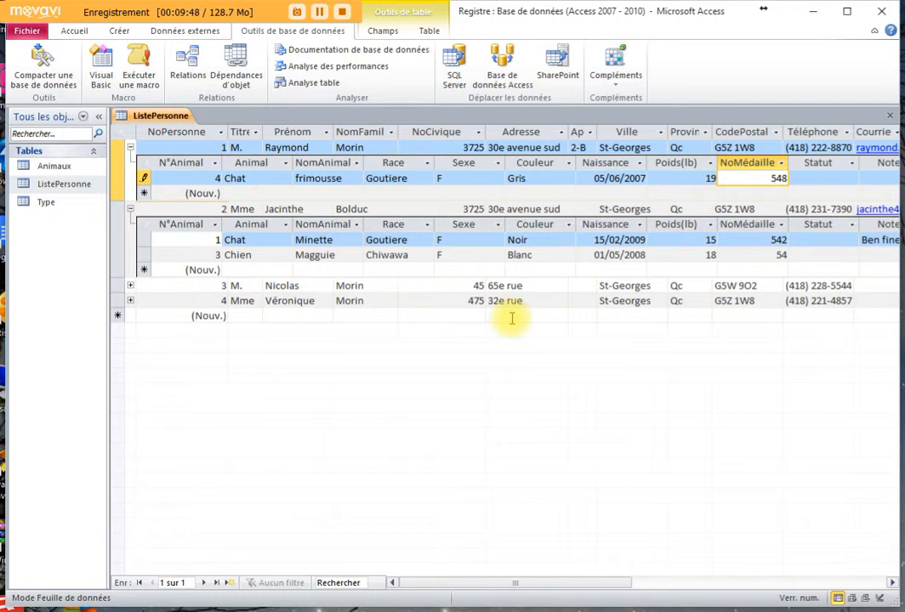
{"action": "key", "text": "Tab"}
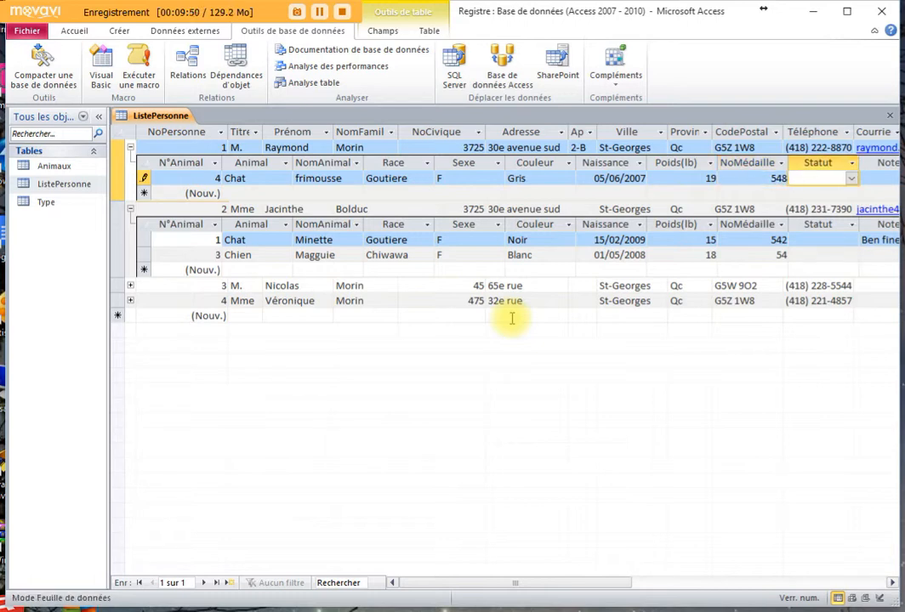
{"action": "key", "text": "Tab"}
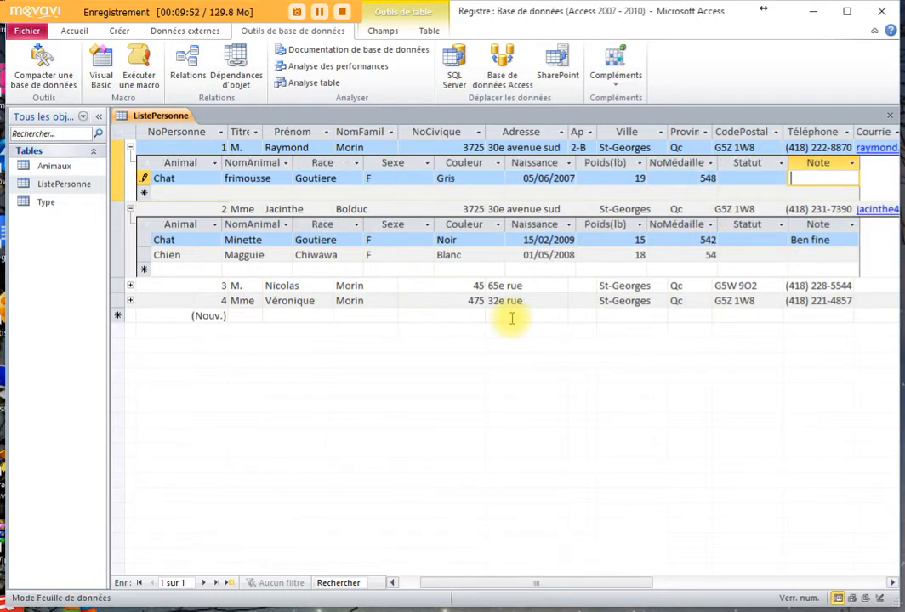
{"action": "key", "text": "Tab"}
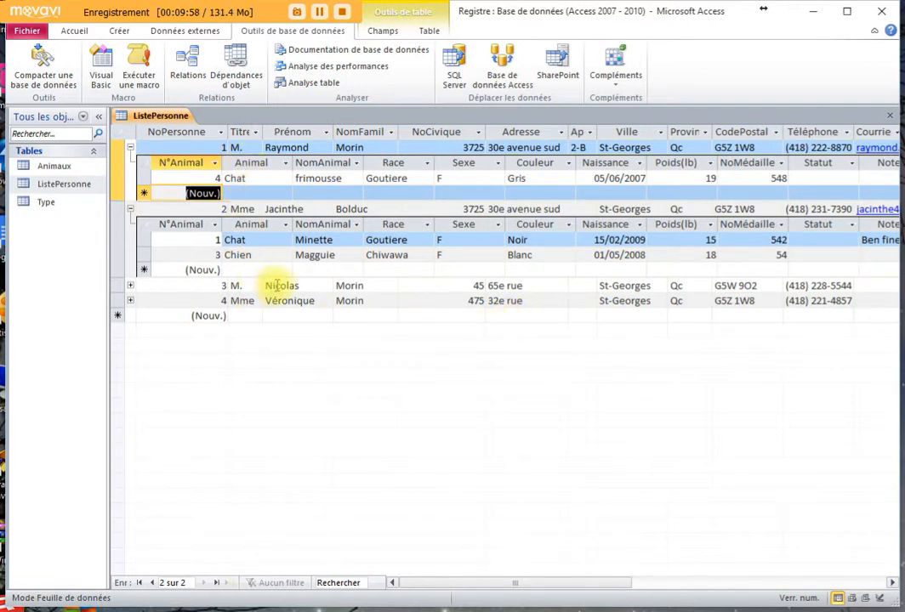
Step: Add an animal record under person number 3 in ListePersonne, with Animal set to Chien and NomAnimal to Hurly
{"action": "left_click", "coordinate": [272, 286]}
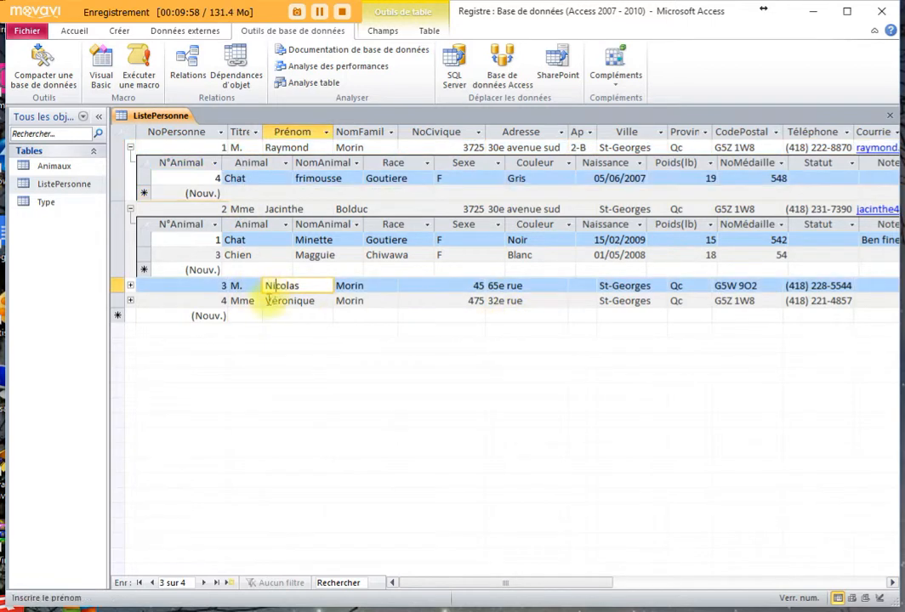
{"action": "left_click", "coordinate": [131, 287]}
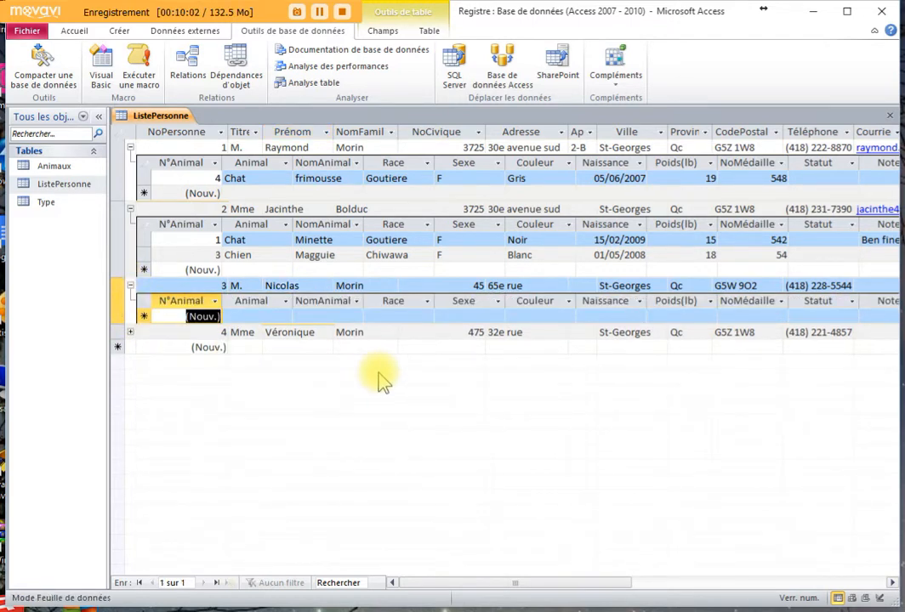
{"action": "key", "text": "Tab"}
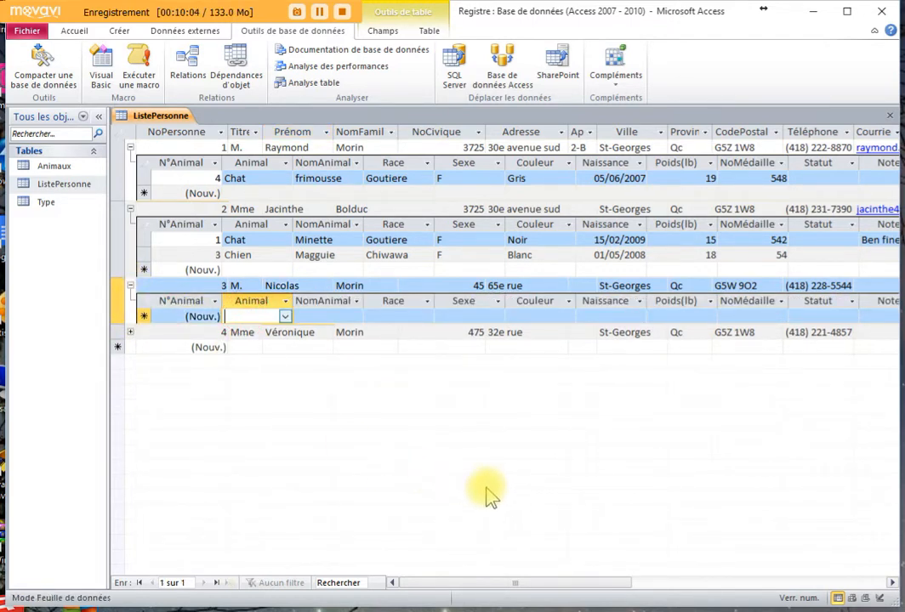
{"action": "left_click", "coordinate": [285, 316]}
{"action": "left_click", "coordinate": [247, 345]}
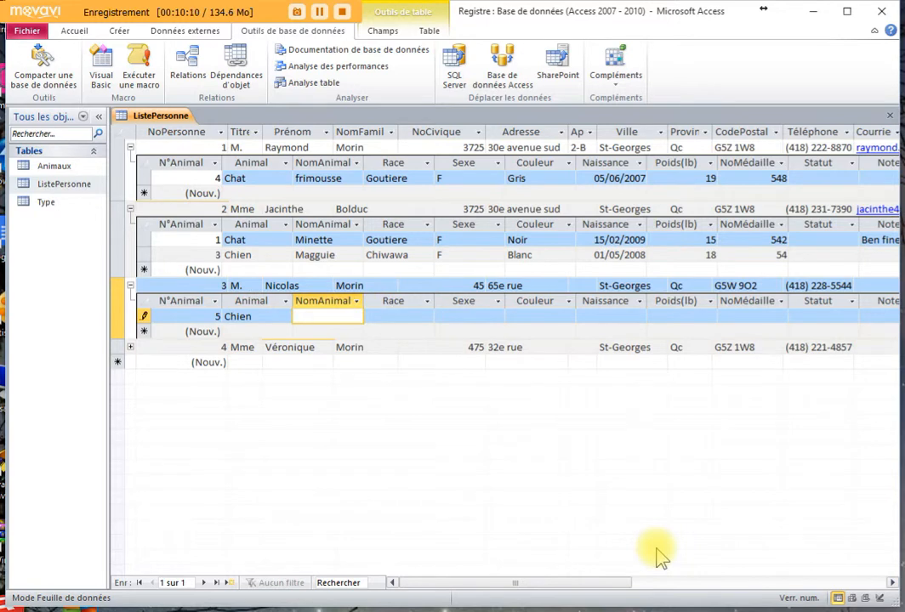
{"action": "type", "text": "Hurly"}
{"action": "key", "text": "Tab"}
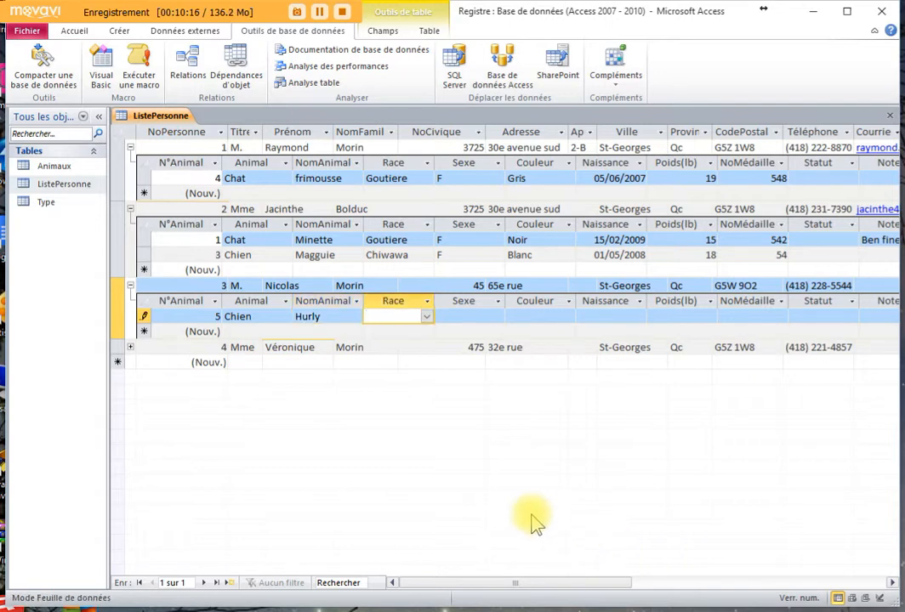
Step: Add Batard to the list of Race choices and assign it as the dog Hurly's Race
{"action": "left_click", "coordinate": [427, 316]}
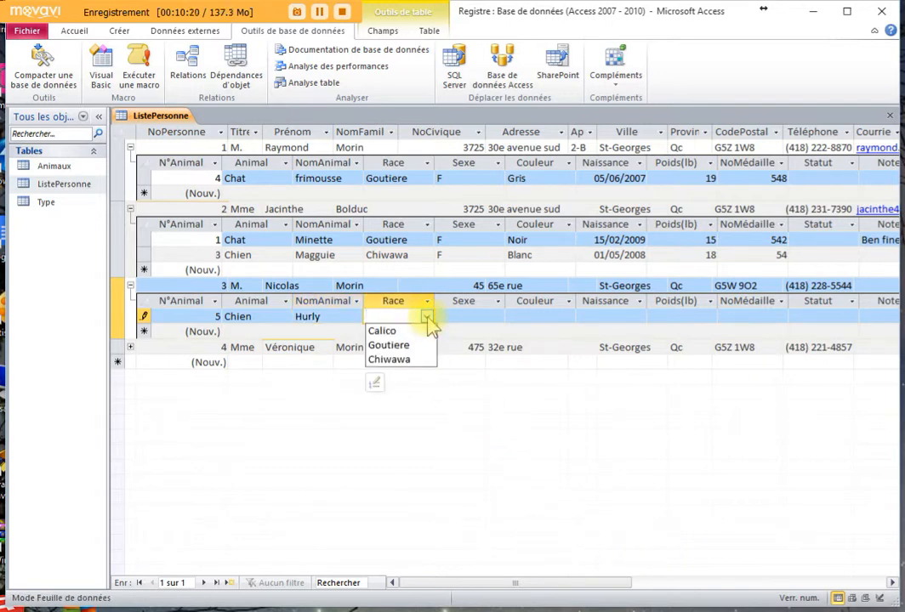
{"action": "left_click", "coordinate": [374, 385]}
{"action": "type", "text": "B"}
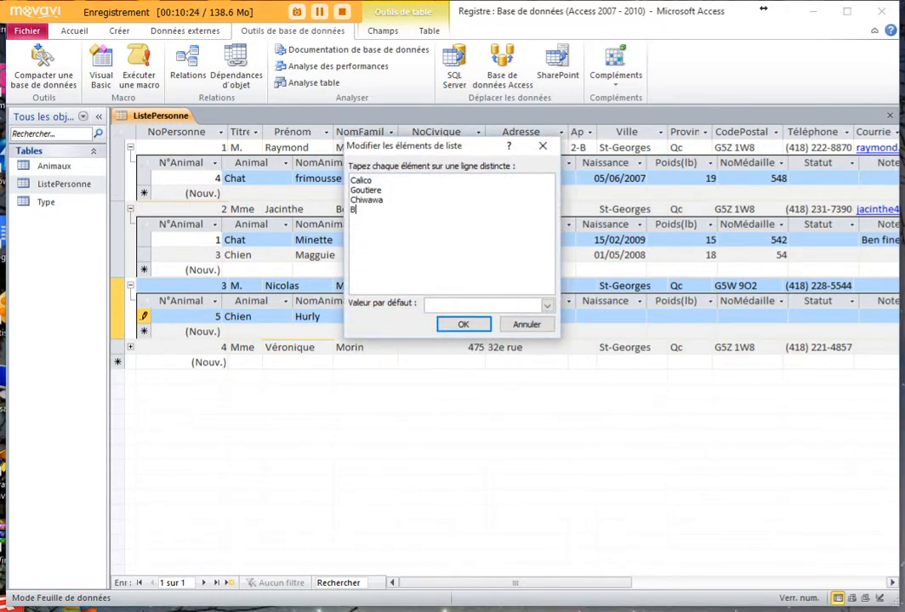
{"action": "type", "text": "atard"}
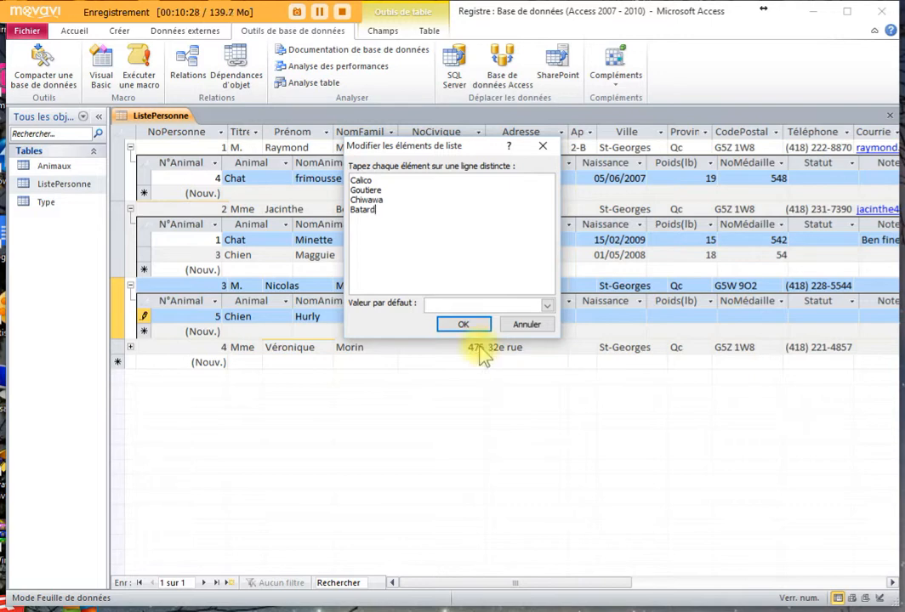
{"action": "left_click", "coordinate": [454, 324]}
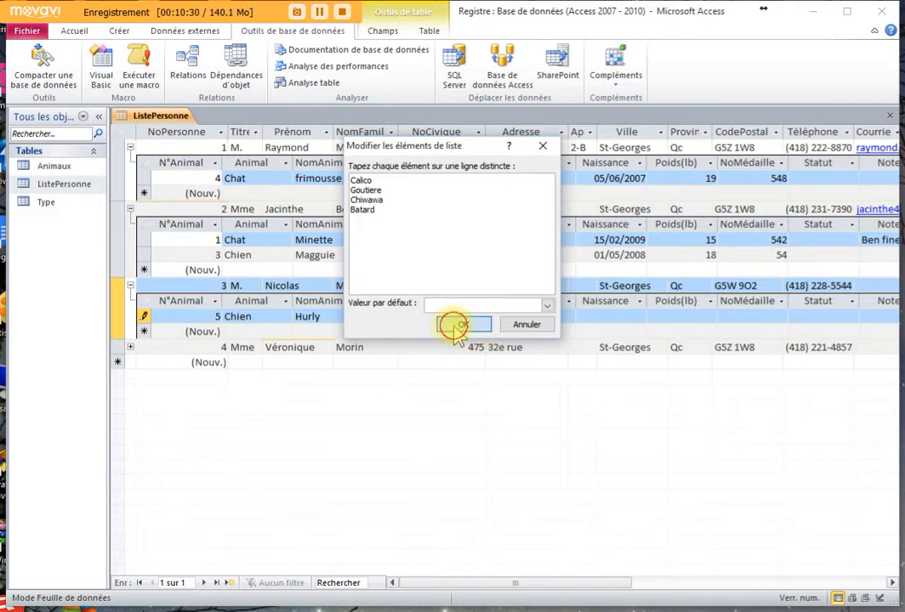
{"action": "left_click", "coordinate": [426, 316]}
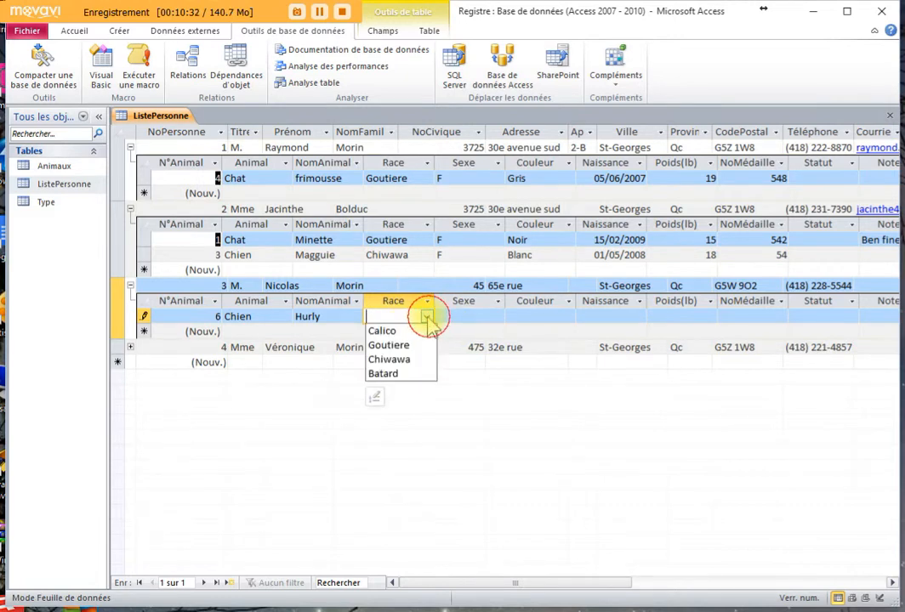
{"action": "left_click", "coordinate": [409, 374]}
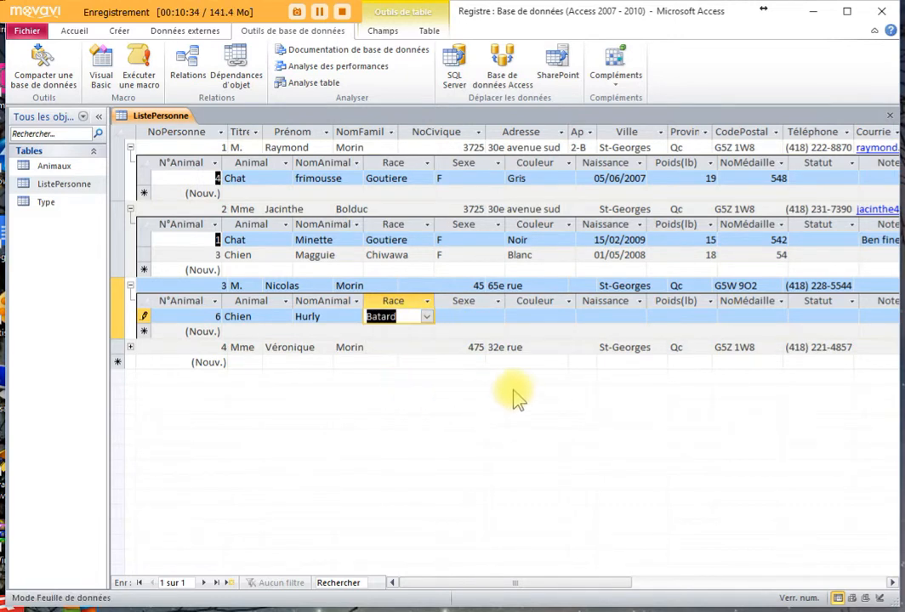
{"action": "key", "text": "Tab"}
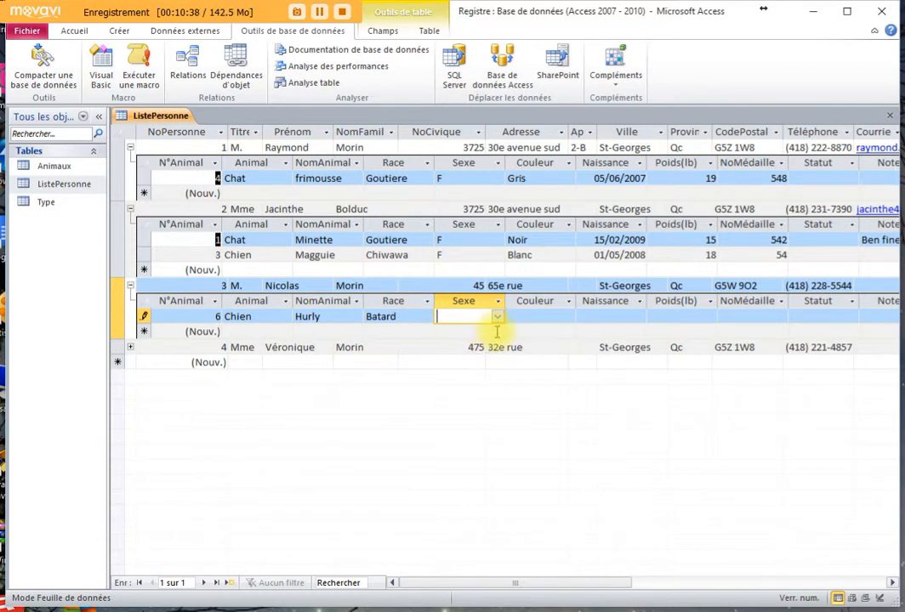
Step: Set Hurly's Sexe to F and Couleur to "Noir et blanc"
{"action": "type", "text": "F"}
{"action": "key", "text": "Tab"}
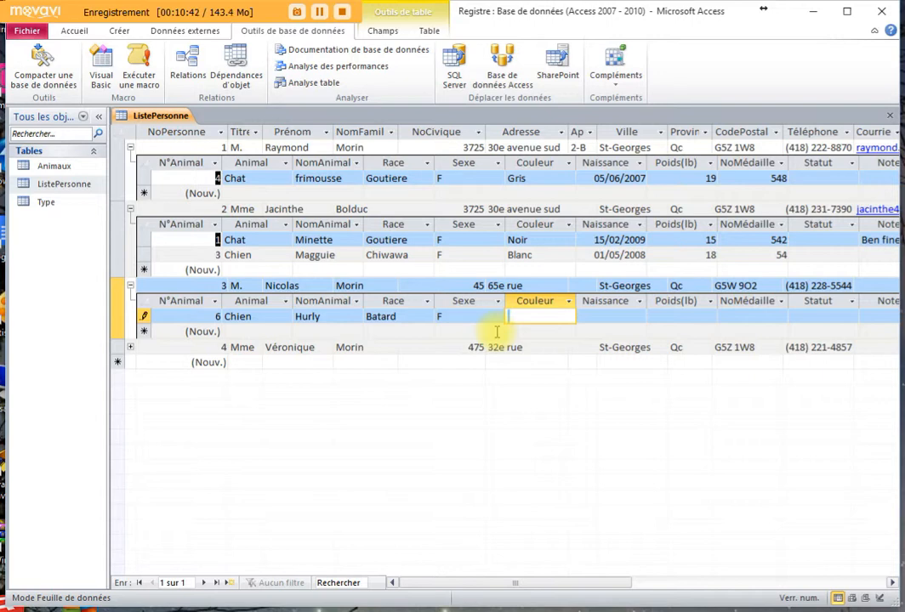
{"action": "type", "text": "Noir"}
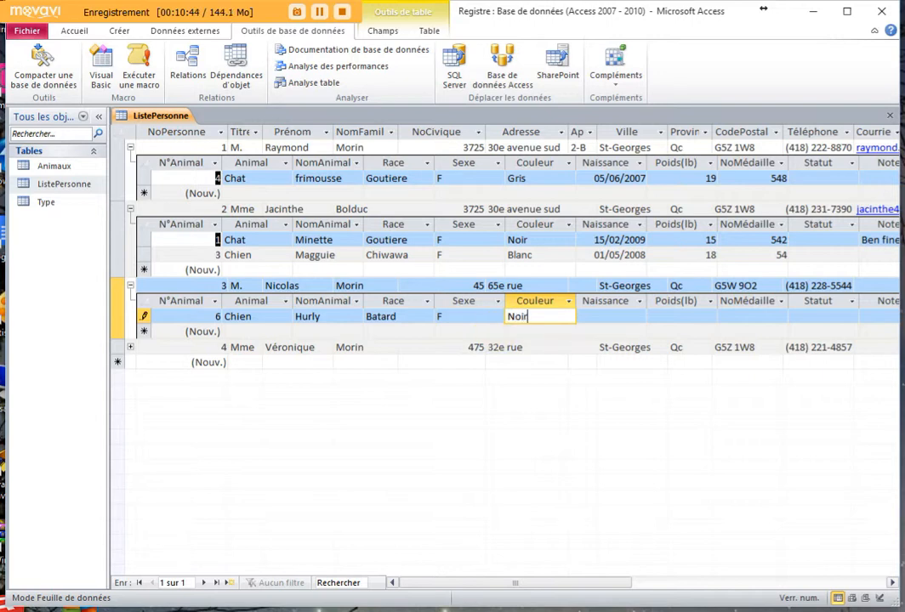
{"action": "type", "text": " et b"}
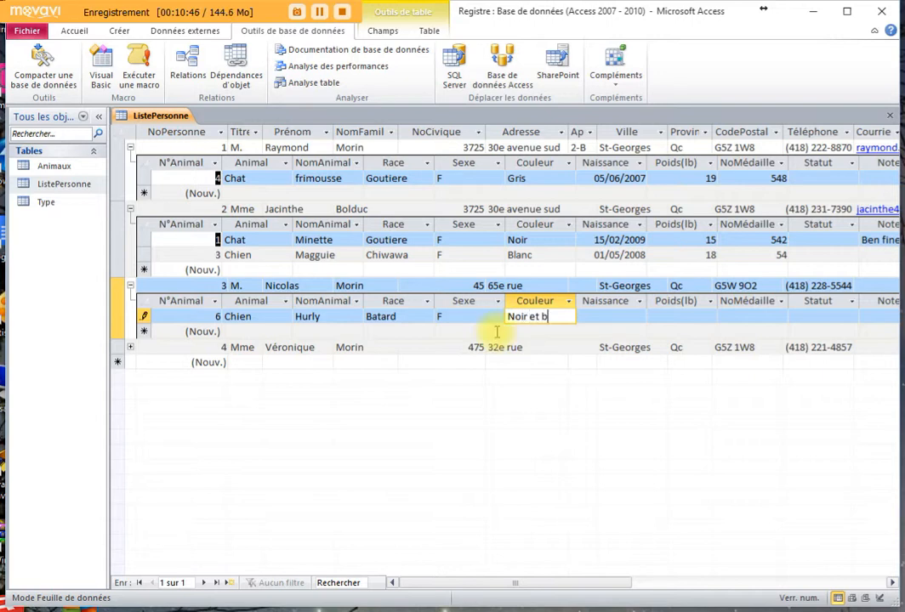
{"action": "type", "text": "lanc"}
{"action": "key", "text": "Tab"}
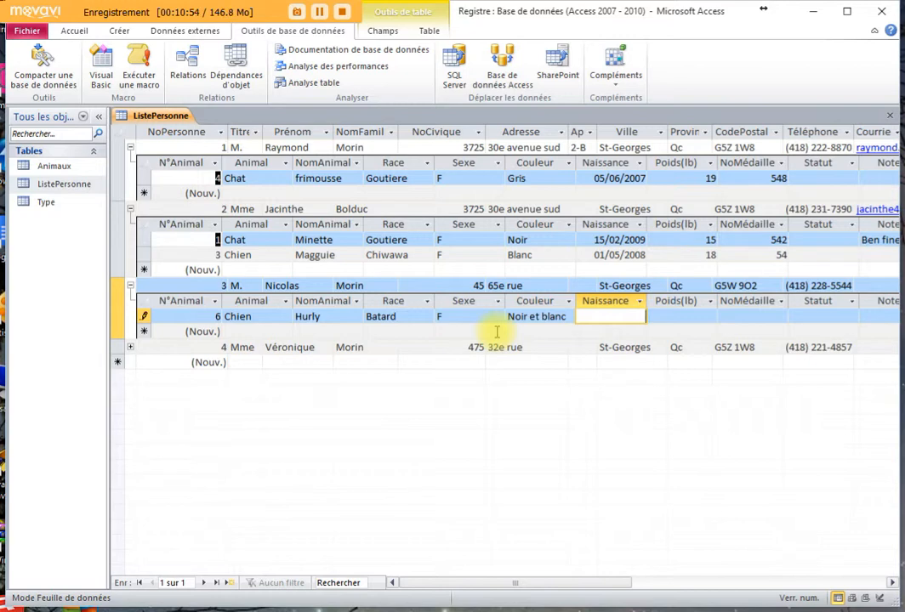
Step: Fill in Hurly's birth date in Naissance, correcting the day to a valid two-digit value
{"action": "type", "text": "8"}
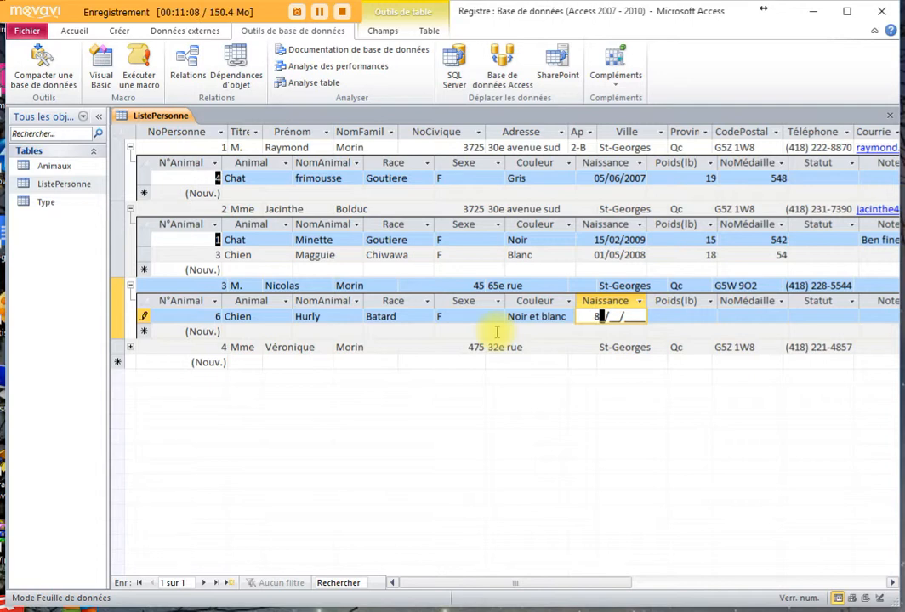
{"action": "type", "text": "2/02/2005"}
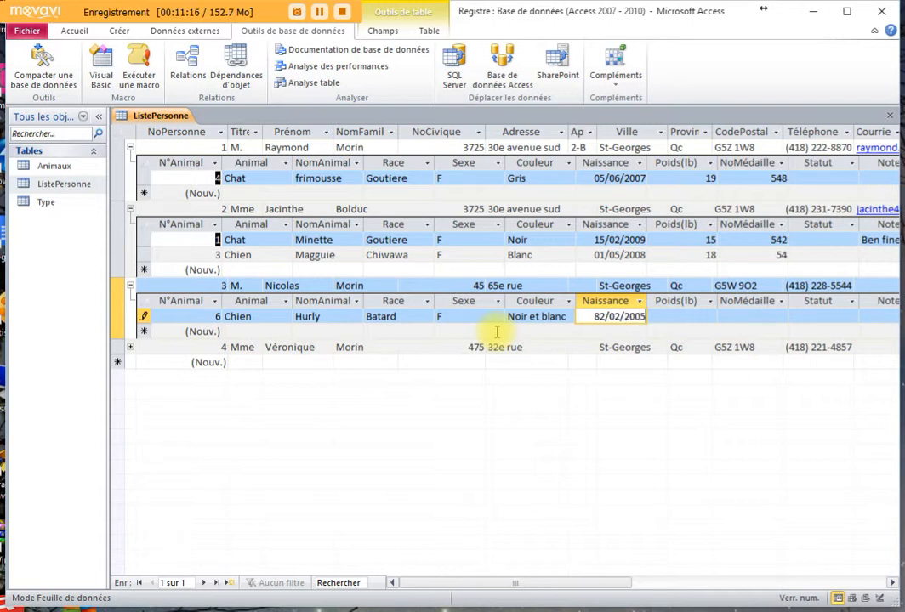
{"action": "key", "text": "Return"}
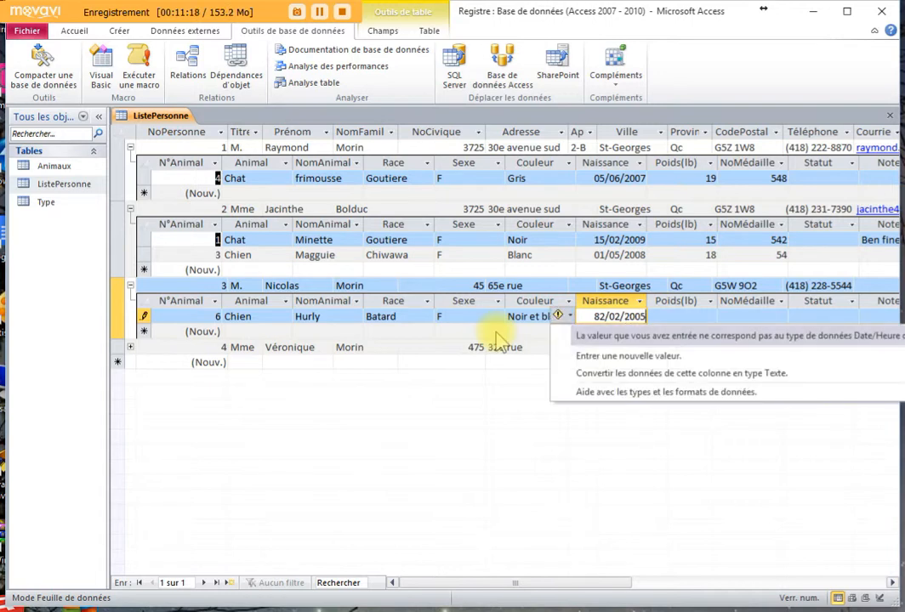
{"action": "left_click", "coordinate": [606, 356]}
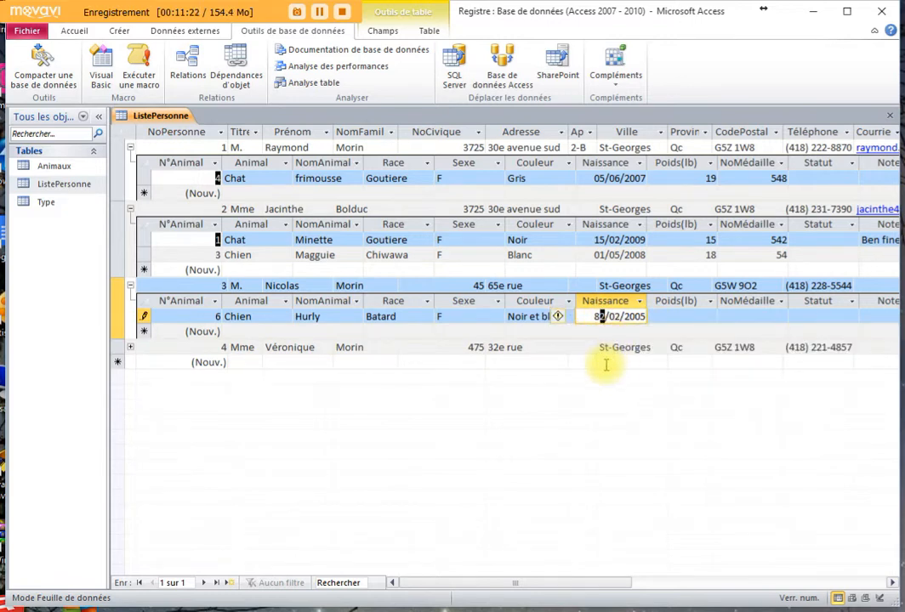
{"action": "key", "text": "Delete"}
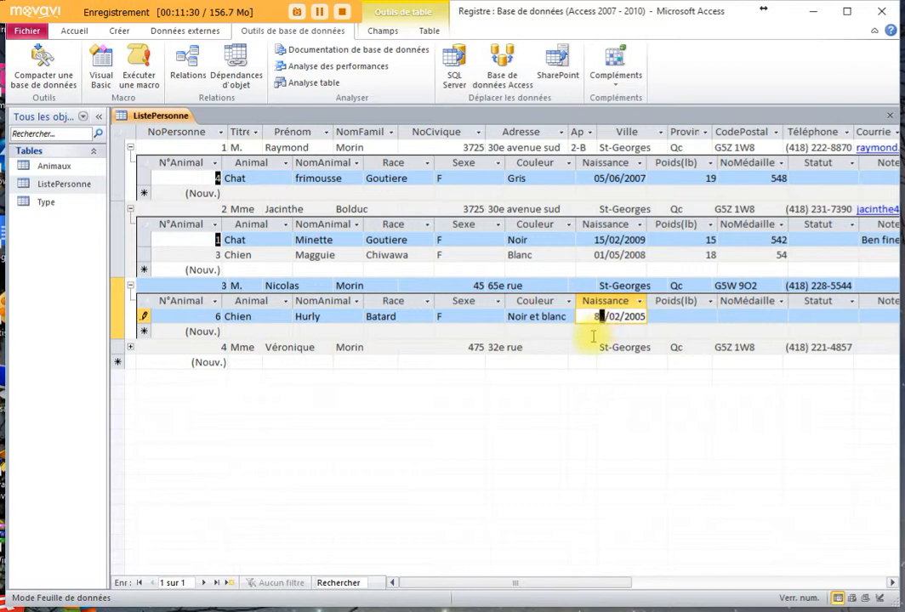
{"action": "left_click", "coordinate": [540, 336]}
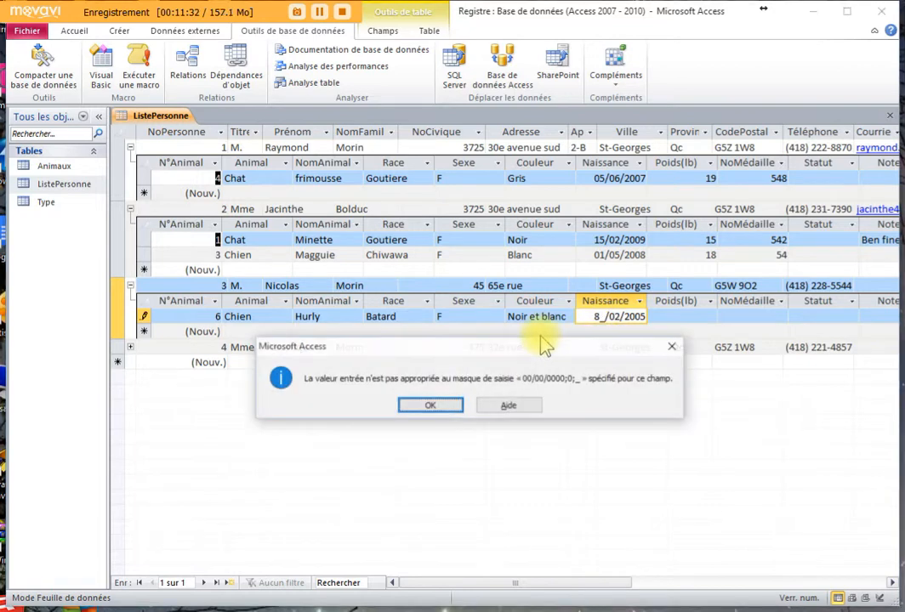
{"action": "left_click", "coordinate": [446, 408]}
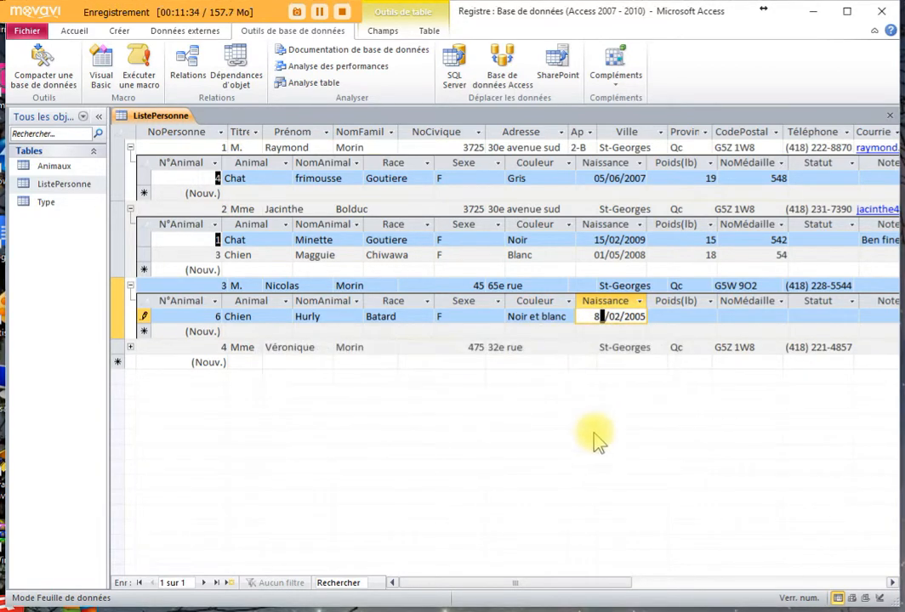
{"action": "key", "text": "BackSpace"}
{"action": "type", "text": "08"}
{"action": "key", "text": "Tab"}
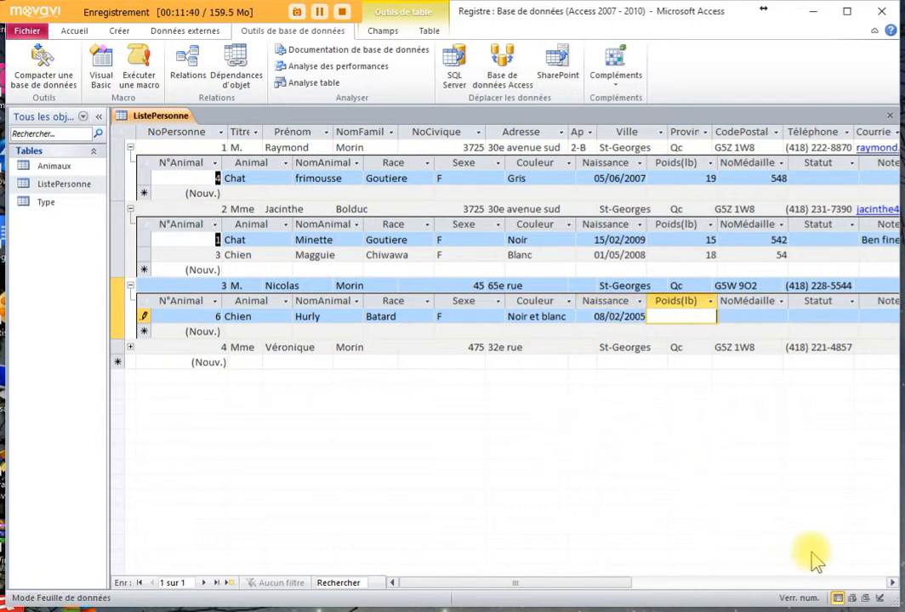
Step: Set Hurly's Poids(lb) to 85 and NoMédaille to 958, leaving Statut blank
{"action": "type", "text": "85"}
{"action": "key", "text": "Tab"}
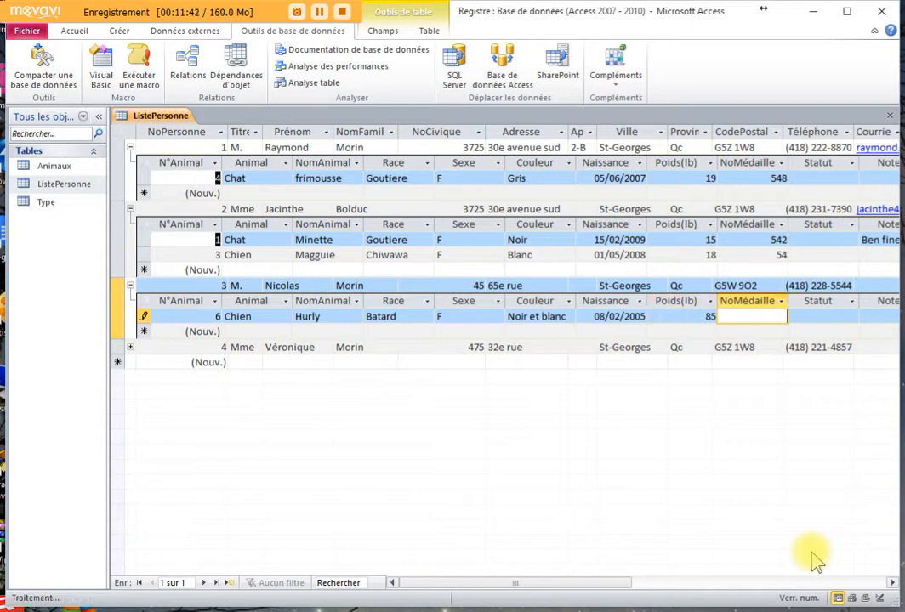
{"action": "type", "text": "9"}
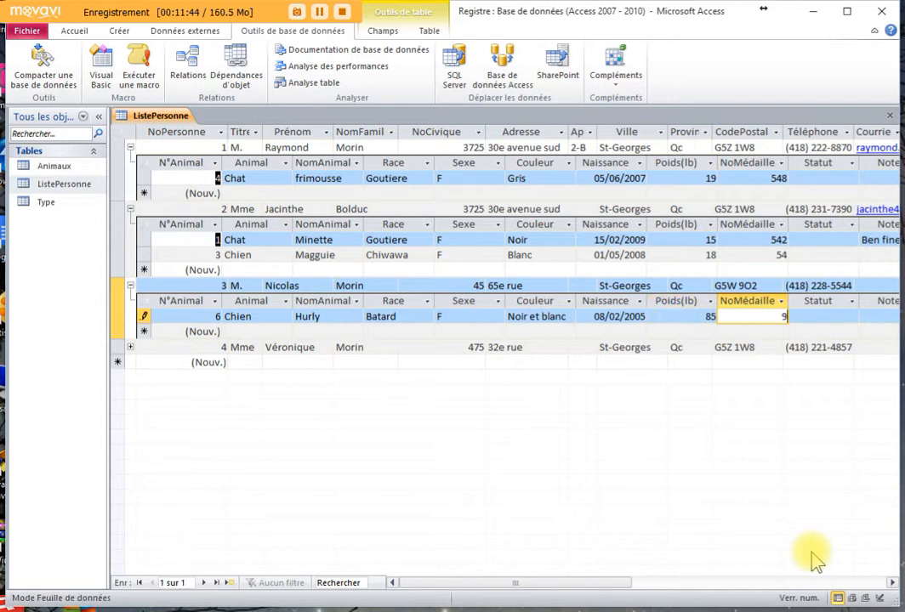
{"action": "type", "text": "58"}
{"action": "key", "text": "Tab"}
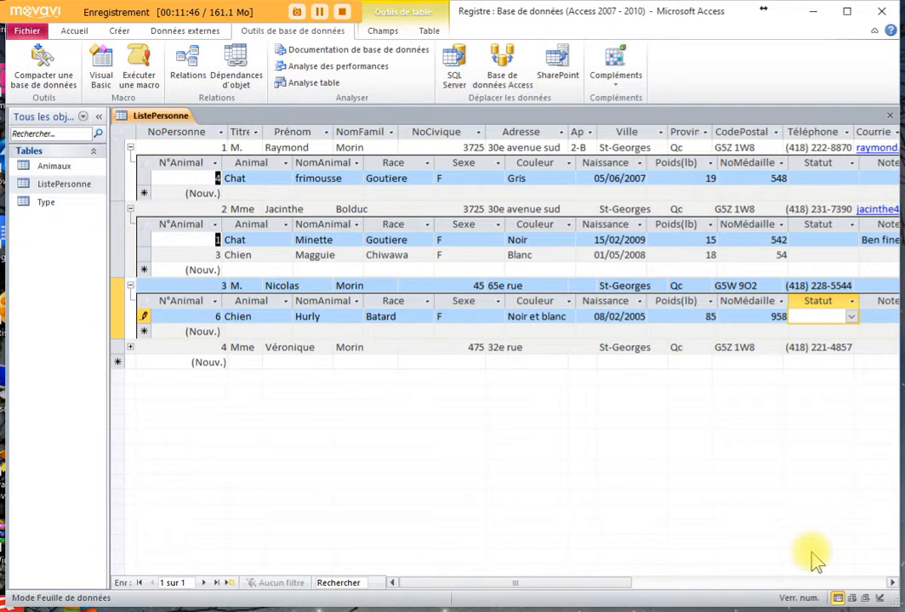
{"action": "key", "text": "Tab"}
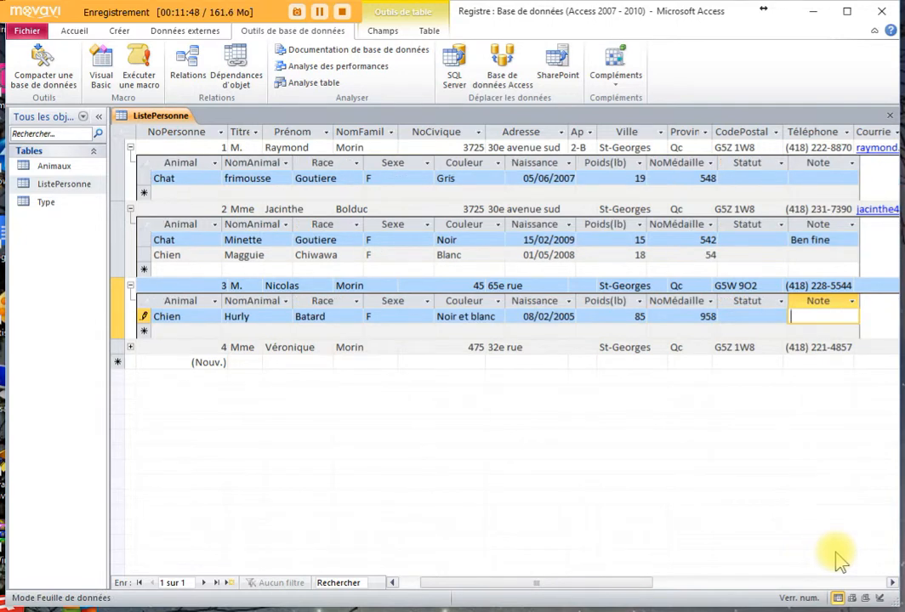
Step: Enter "Japeur" in the Note field of the dog Hurly's record
{"action": "type", "text": "Fat"}
{"action": "key", "text": "BackSpace"}
{"action": "key", "text": "BackSpace"}
{"action": "key", "text": "BackSpace"}
{"action": "type", "text": "Jappeur"}
{"action": "key", "text": "Delete"}
{"action": "left_click", "coordinate": [765, 315]}
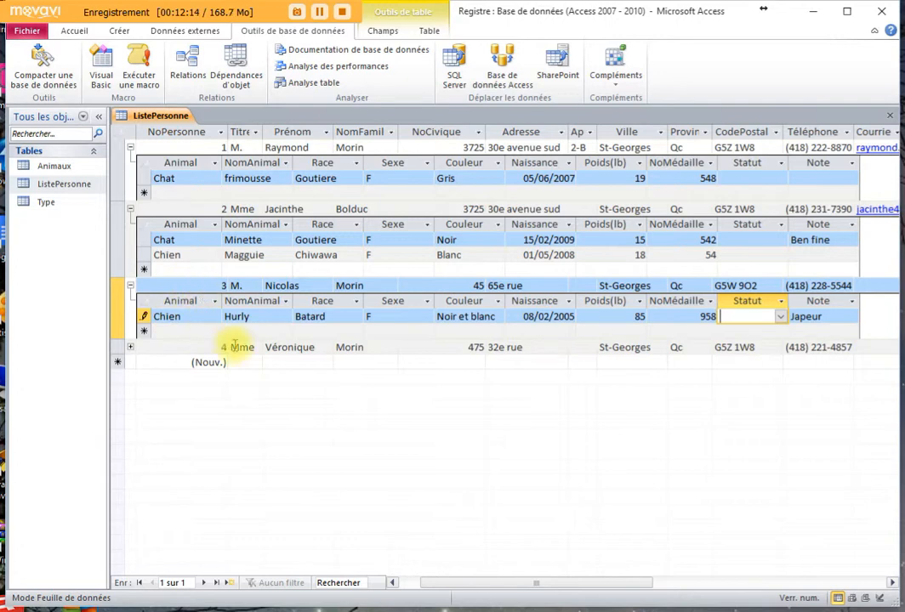
Step: Start a new animal record under the fourth owner with Animal set to Chien and NomAnimal set to Barly
{"action": "left_click", "coordinate": [285, 349]}
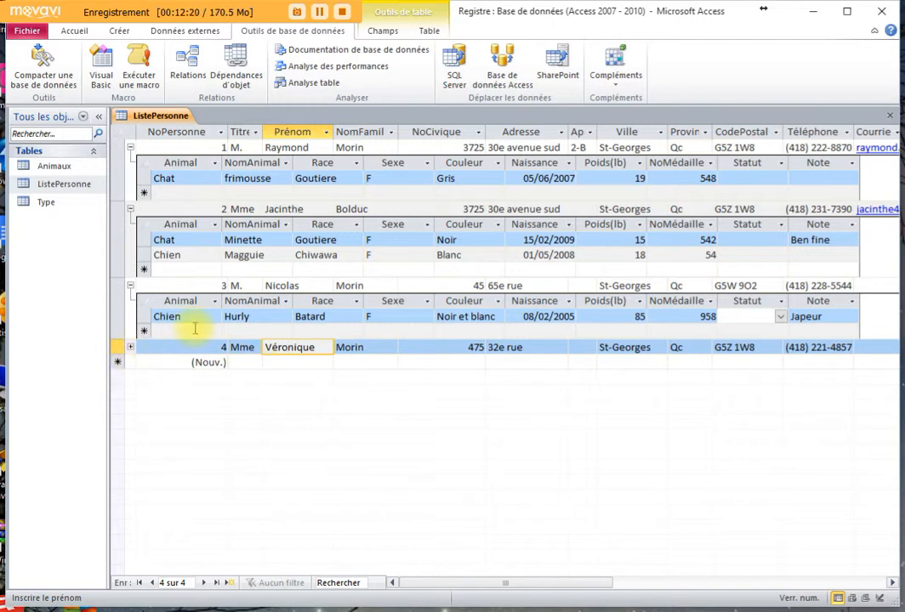
{"action": "left_click", "coordinate": [129, 347]}
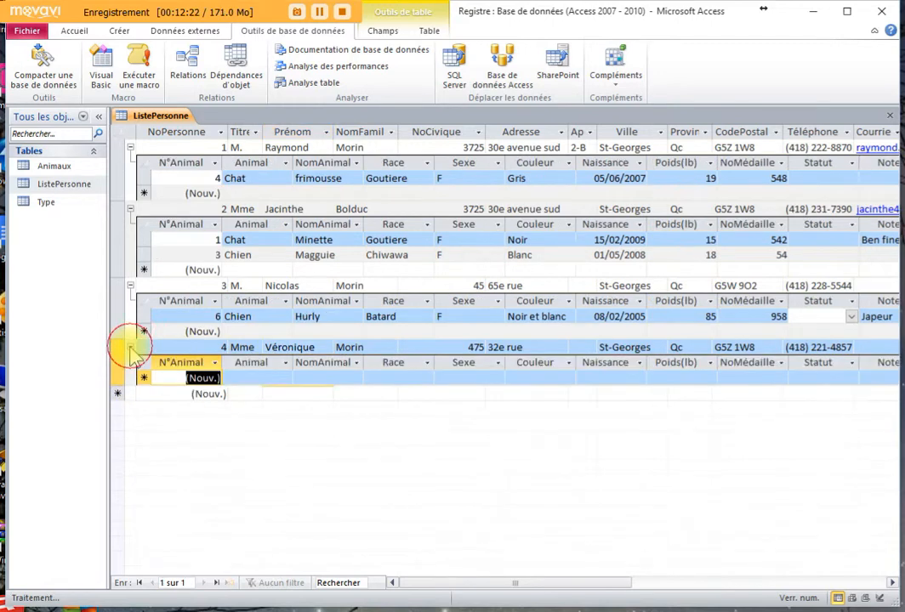
{"action": "left_click", "coordinate": [252, 376]}
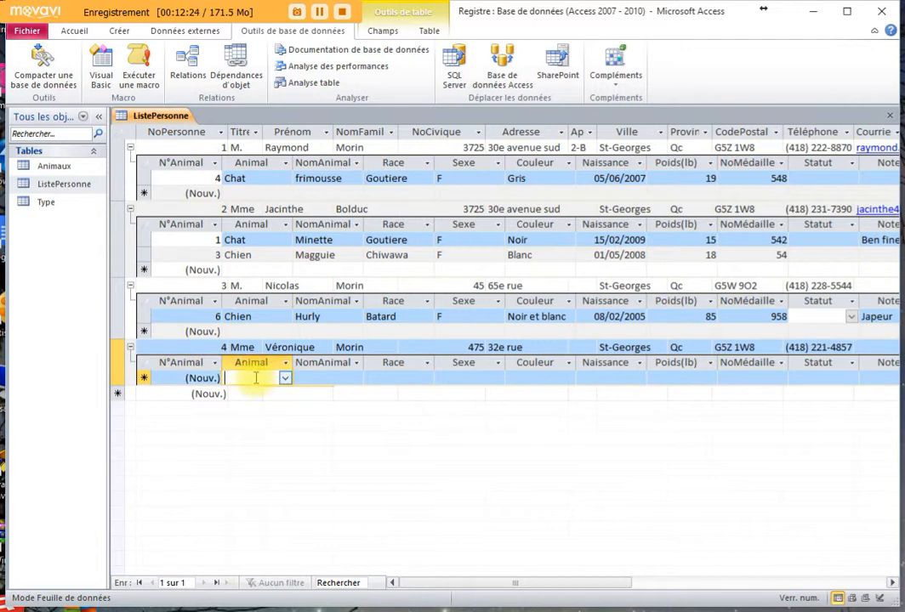
{"action": "type", "text": "chat"}
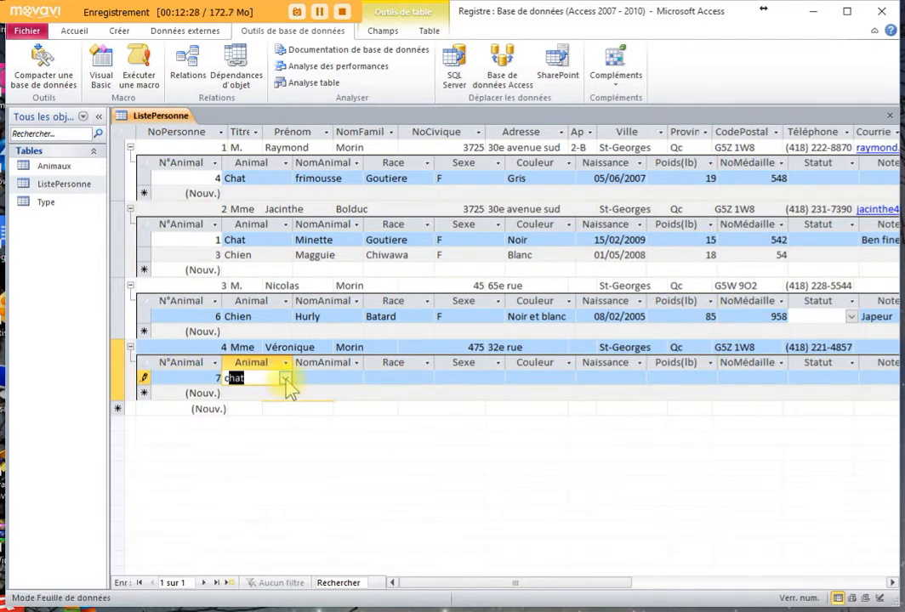
{"action": "left_click", "coordinate": [287, 380]}
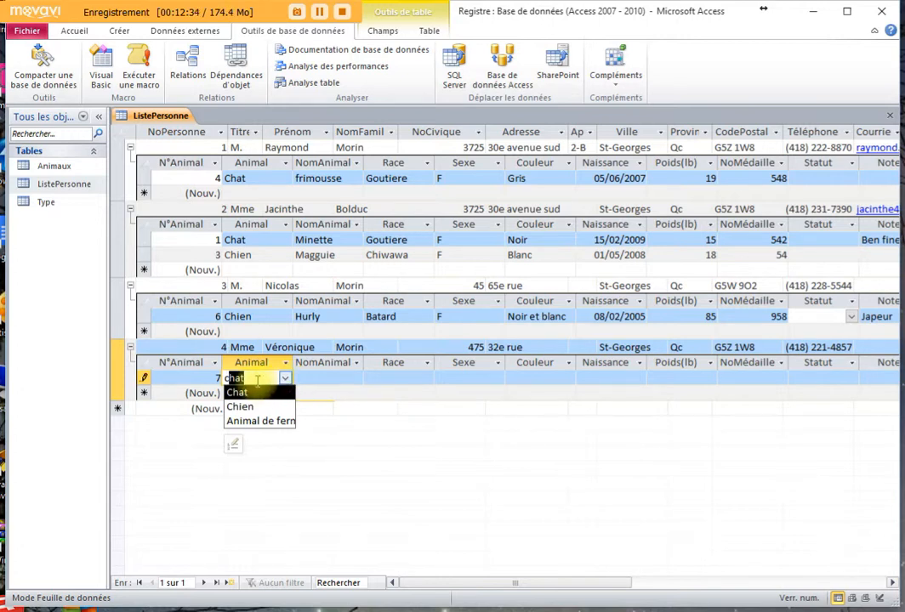
{"action": "left_click", "coordinate": [240, 407]}
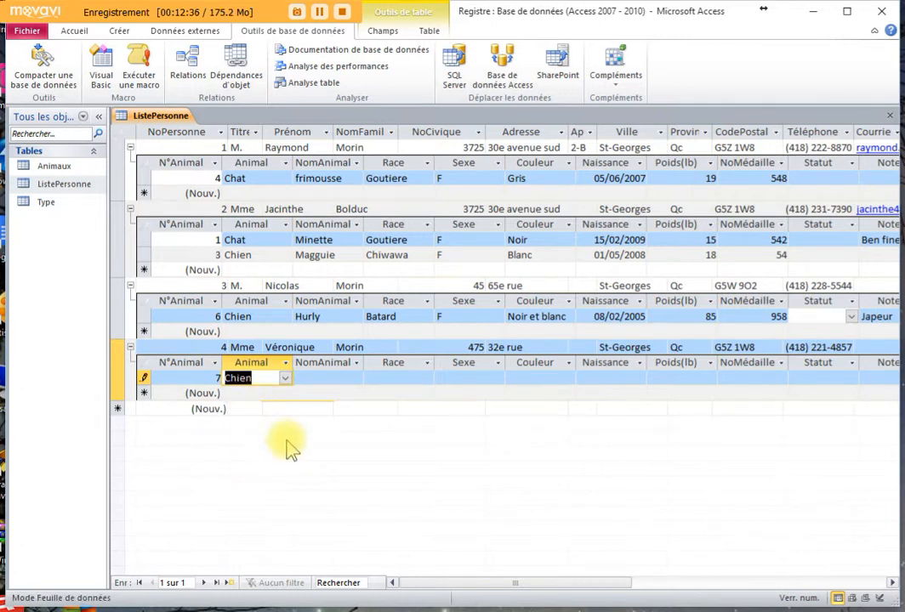
{"action": "key", "text": "Tab"}
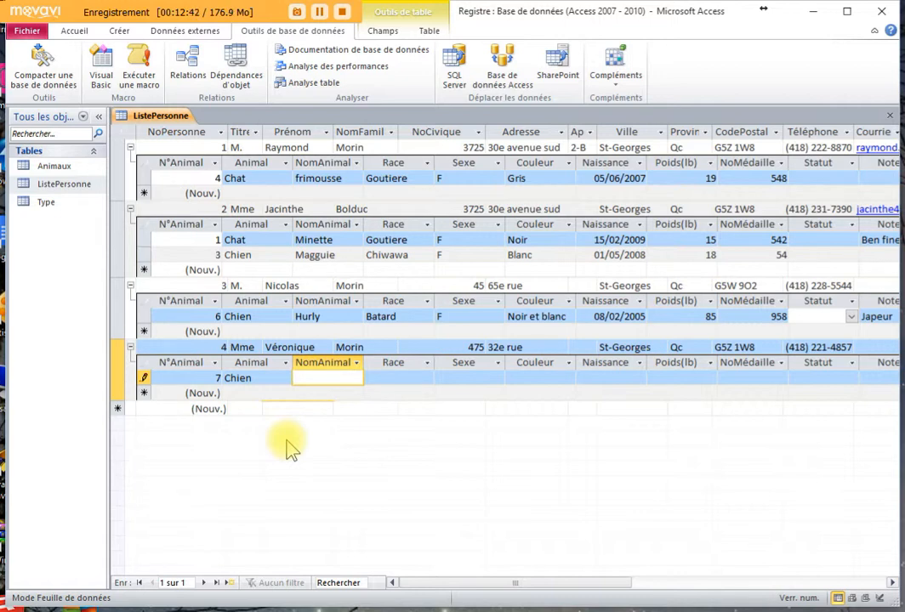
{"action": "type", "text": "Barly"}
{"action": "key", "text": "Tab"}
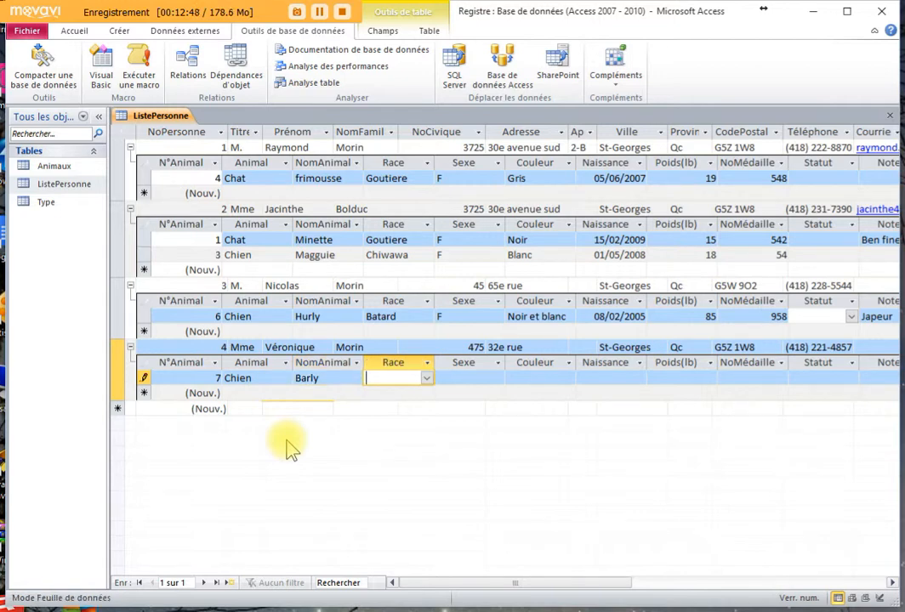
Step: Set Barly's Race to Calico, Sexe to F and Couleur to Jaune, leaving Naissance blank
{"action": "left_click", "coordinate": [426, 379]}
{"action": "left_click", "coordinate": [399, 393]}
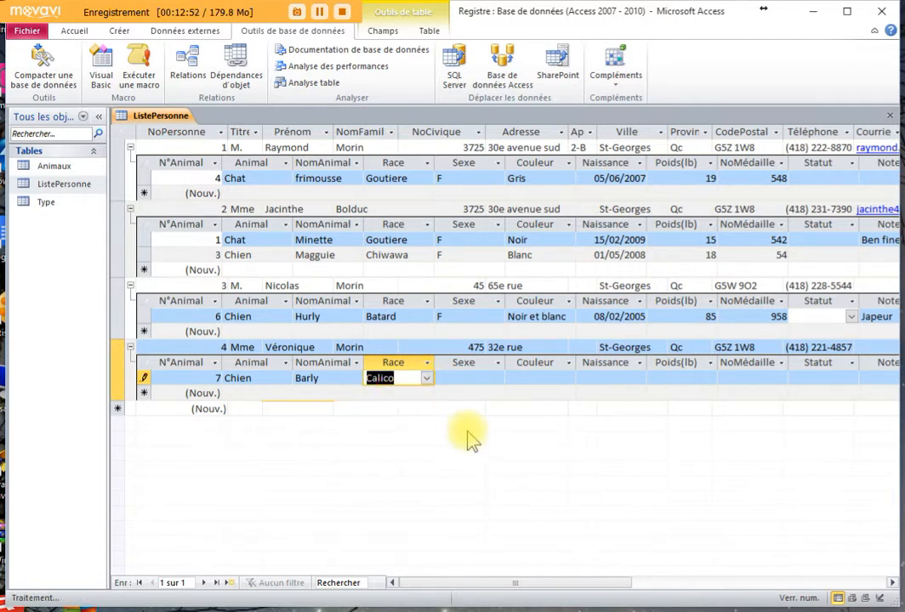
{"action": "key", "text": "Tab"}
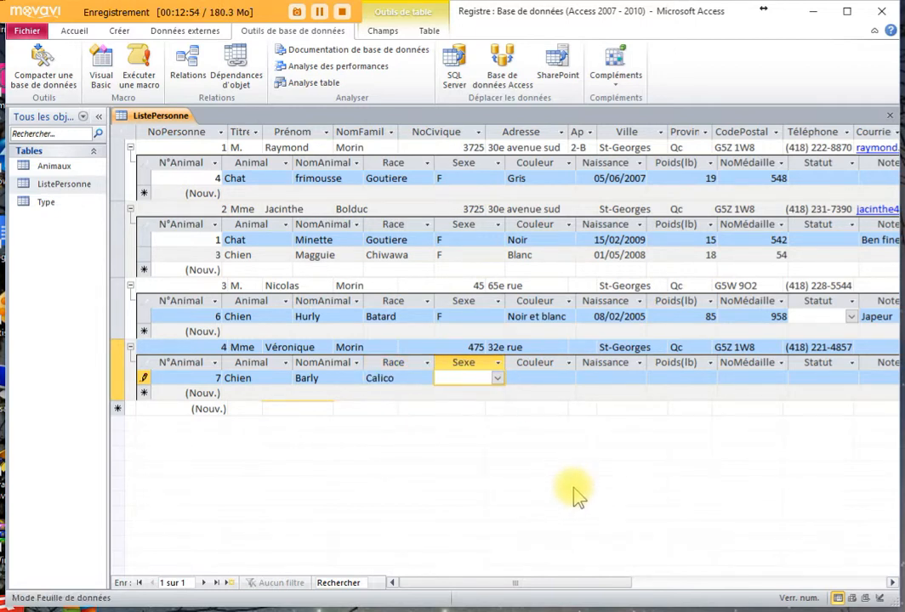
{"action": "type", "text": "F"}
{"action": "key", "text": "Tab"}
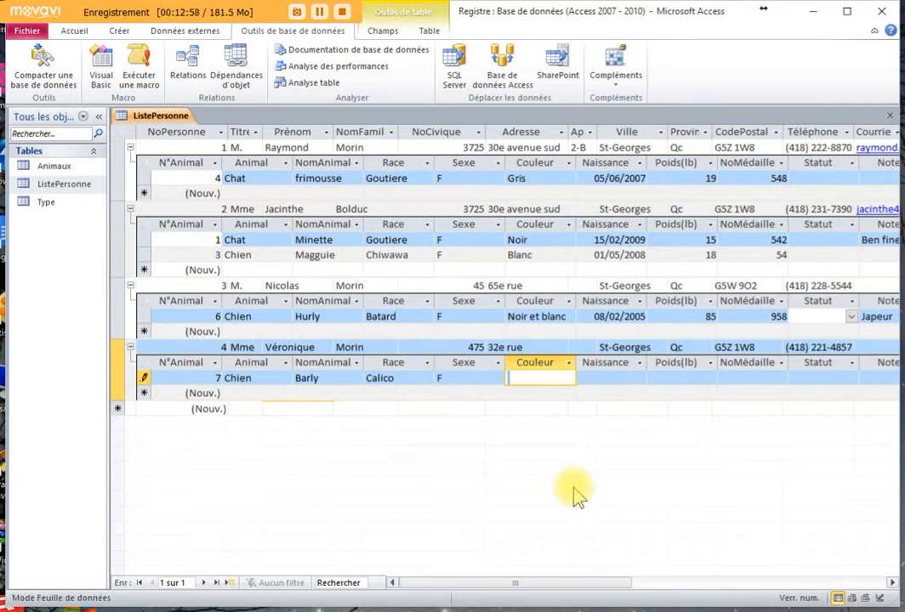
{"action": "type", "text": "Jaune"}
{"action": "key", "text": "Tab"}
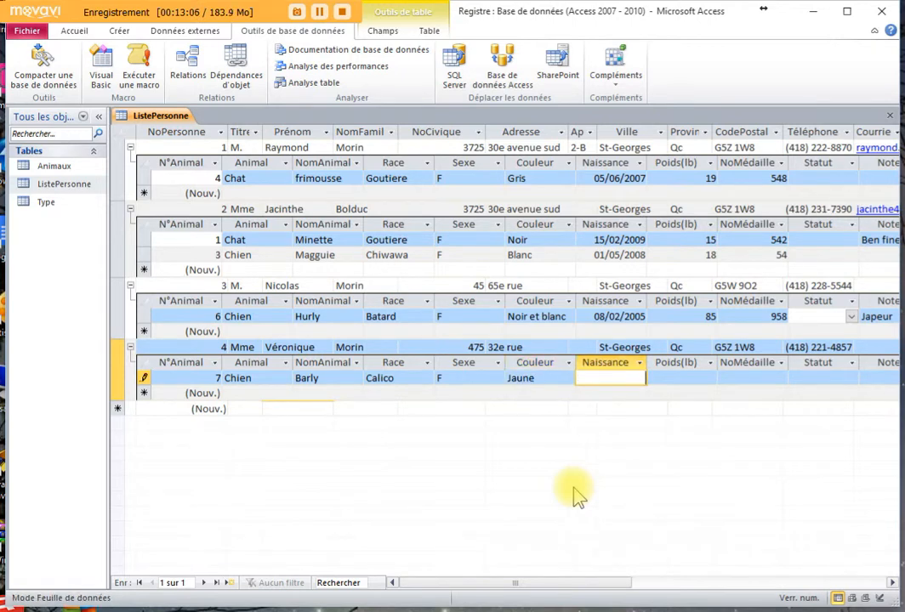
{"action": "left_click", "coordinate": [145, 378]}
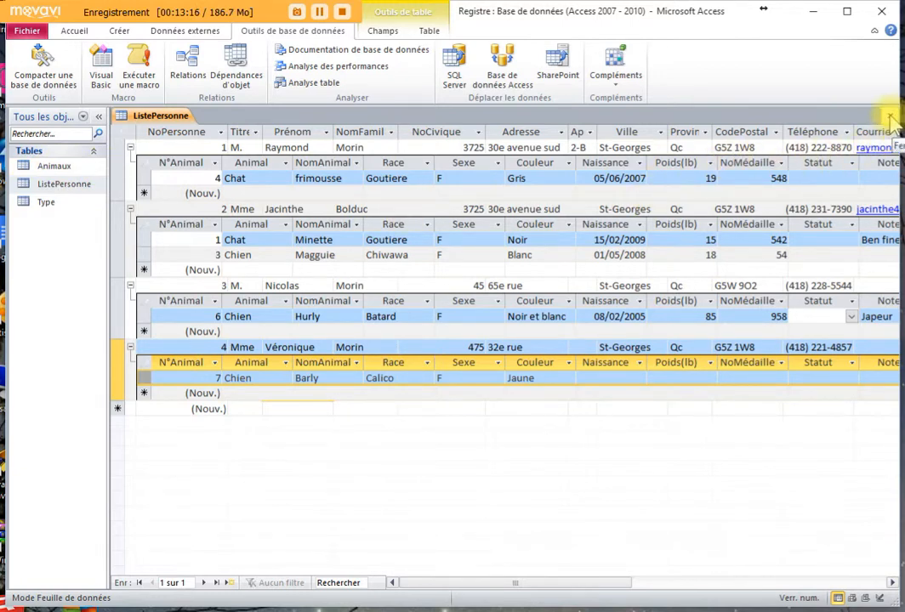
Step: Widen the NoPersonne column in the Animaux table to fit its full heading, and close the table, saving the layout changes
{"action": "double_click", "coordinate": [56, 167]}
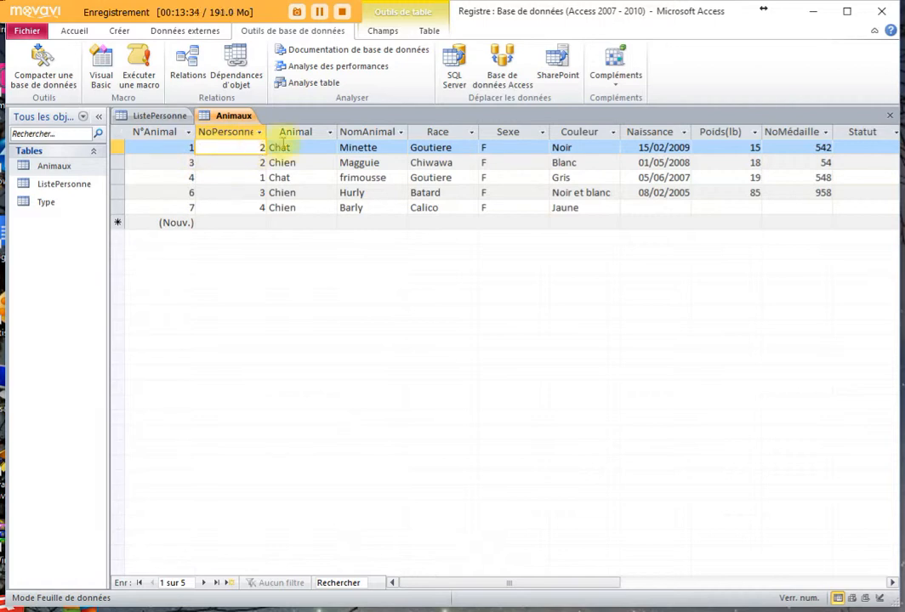
{"action": "left_click_drag", "start_coordinate": [266, 131], "coordinate": [383, 133]}
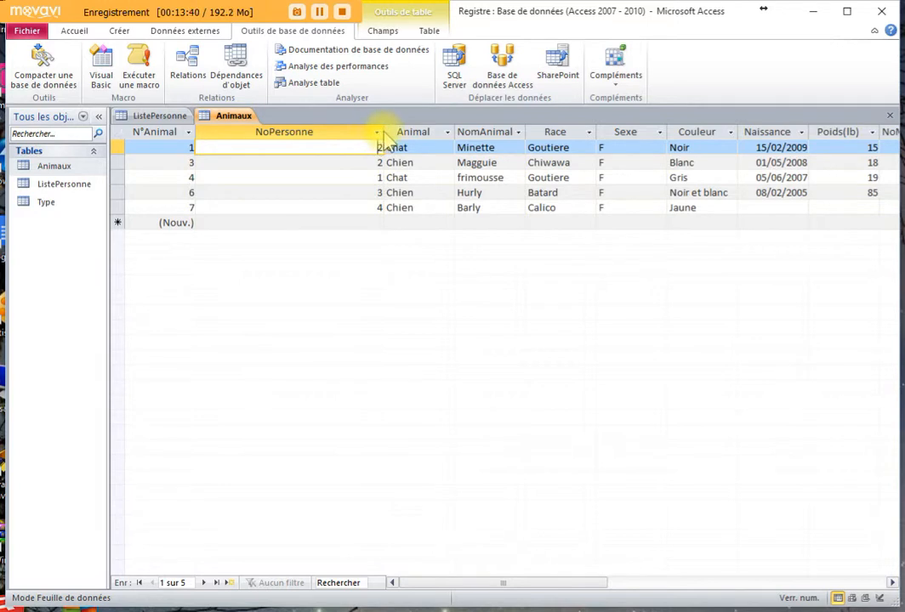
{"action": "left_click_drag", "start_coordinate": [384, 131], "coordinate": [313, 132]}
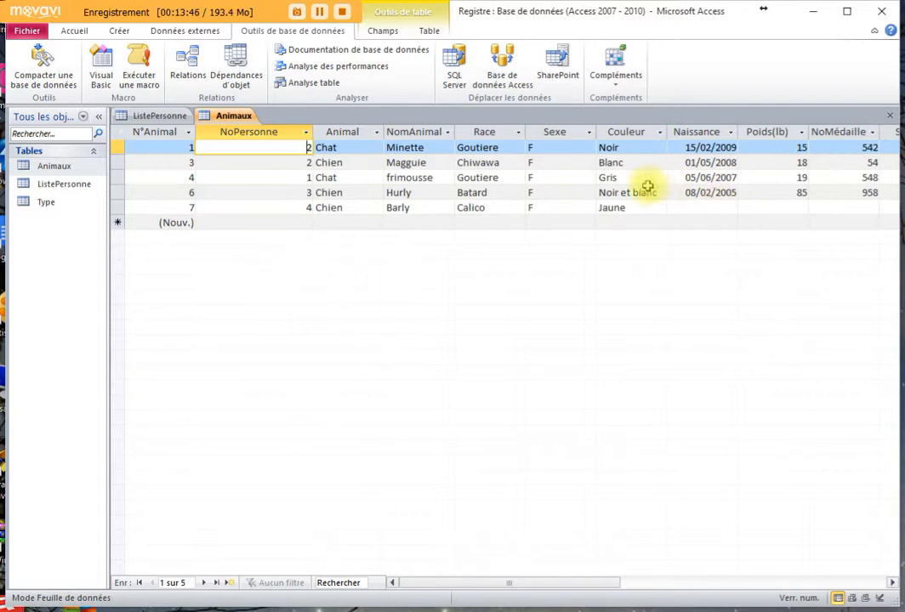
{"action": "left_click", "coordinate": [889, 117]}
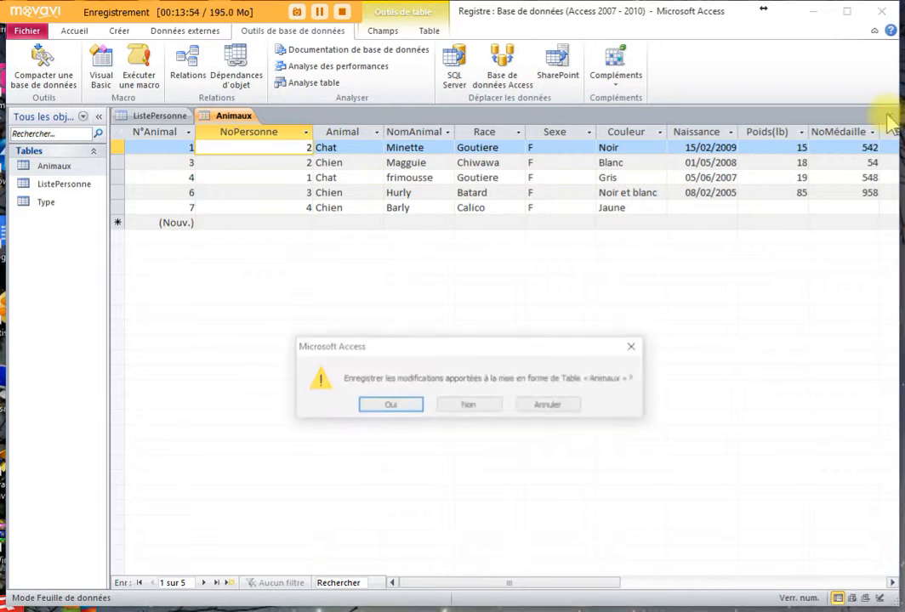
{"action": "left_click", "coordinate": [393, 406]}
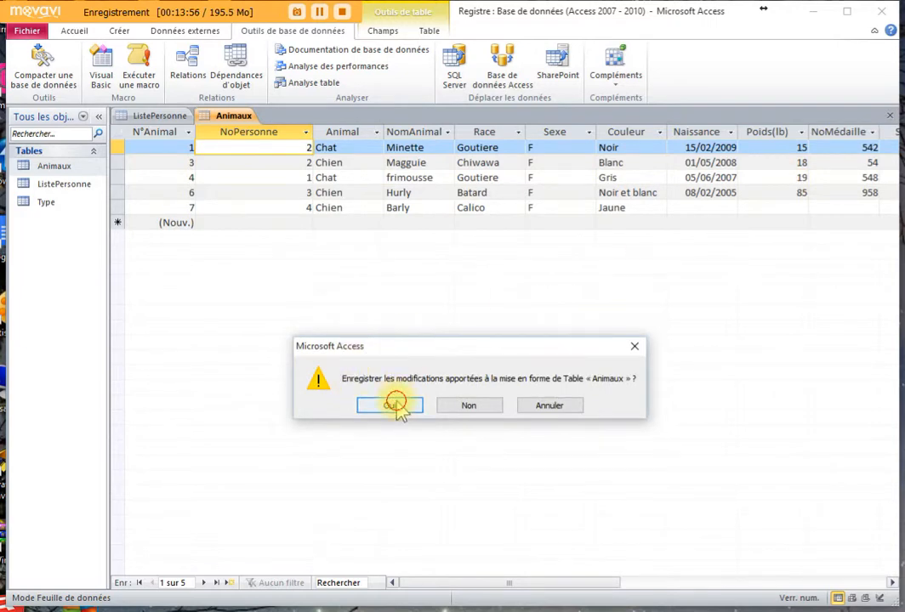